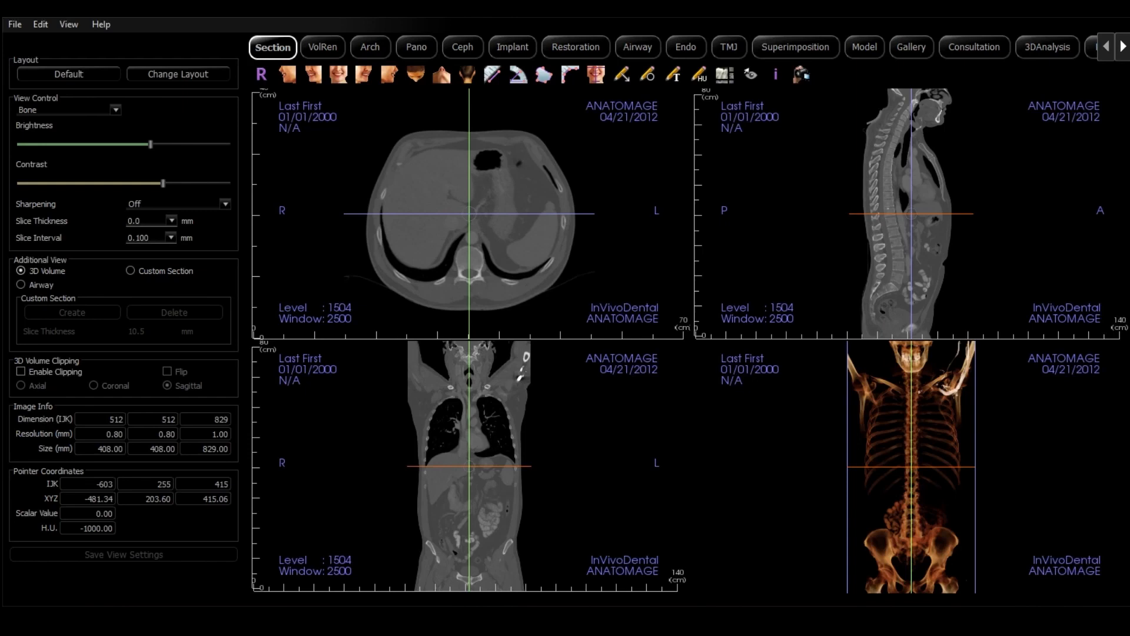
Display the scan as a volume rendering and hide the patient information overlay
{"action": "left_click", "coordinate": [321, 47]}
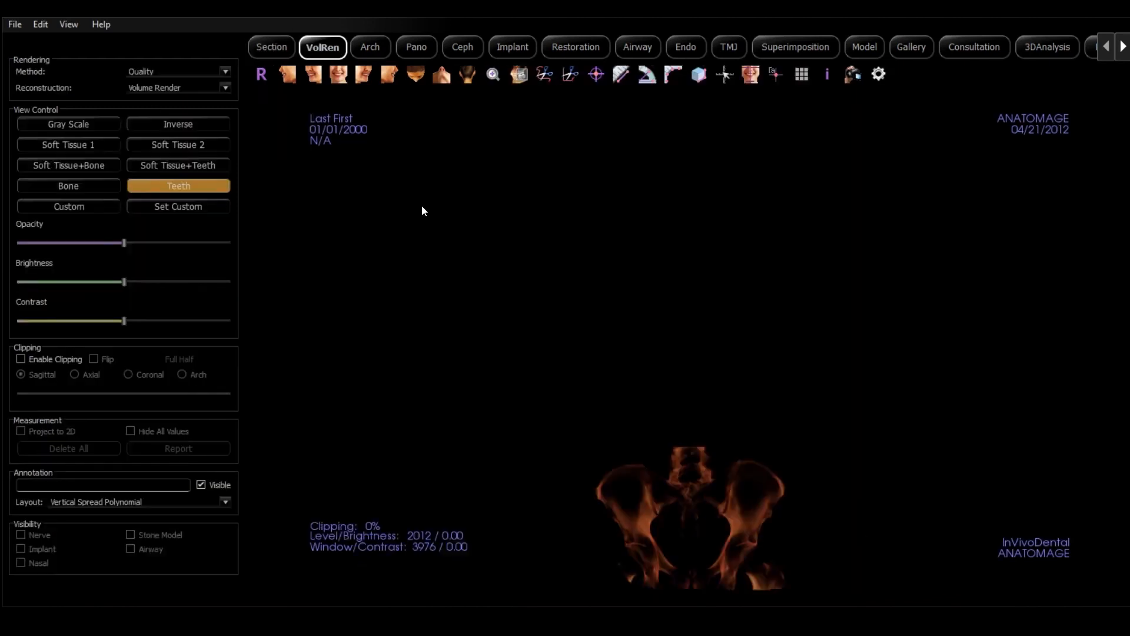
{"action": "left_click", "coordinate": [828, 74]}
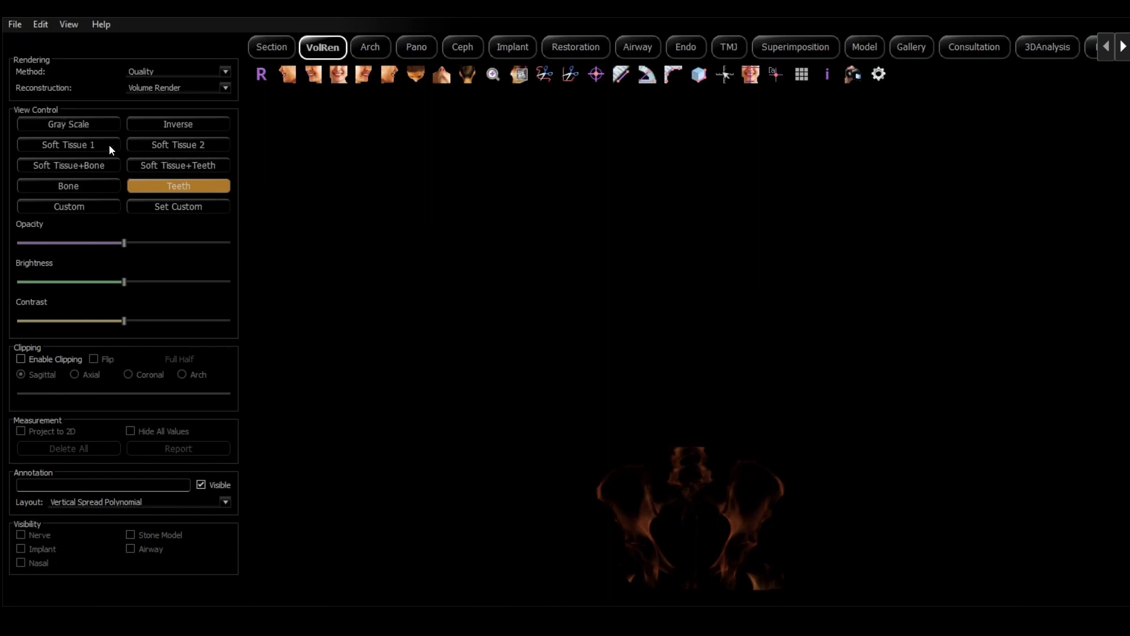
Compare the Soft Tissue 1, Soft Tissue 2 and Soft Tissue+Bone rendering presets and settle on Bone
{"action": "left_click", "coordinate": [70, 142]}
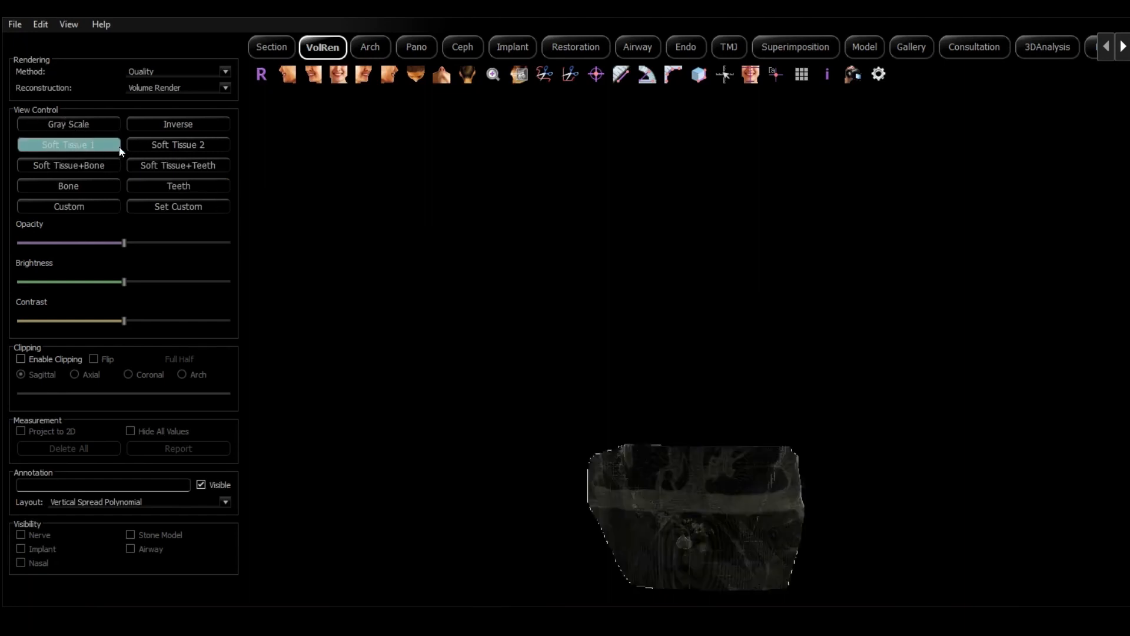
{"action": "left_click", "coordinate": [152, 146]}
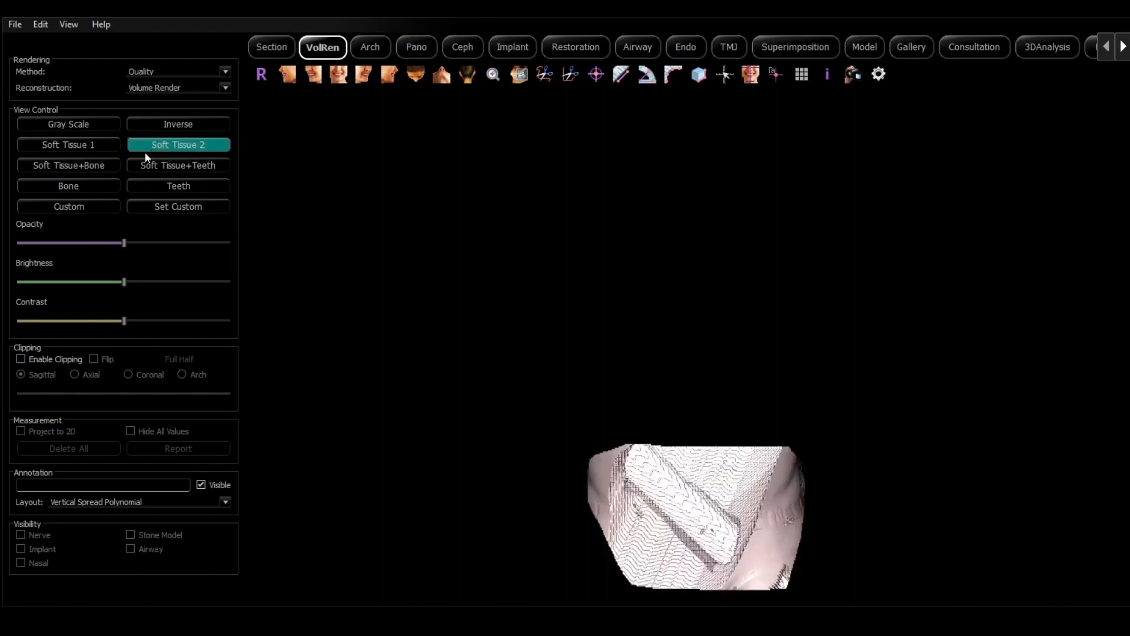
{"action": "left_click", "coordinate": [73, 165]}
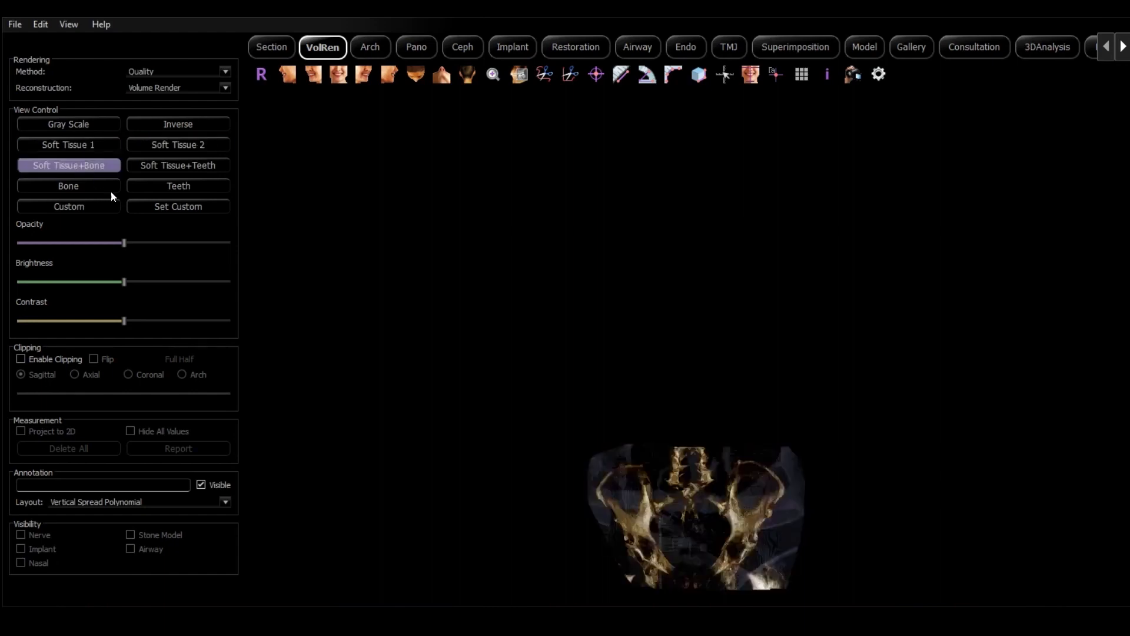
{"action": "left_click", "coordinate": [66, 186]}
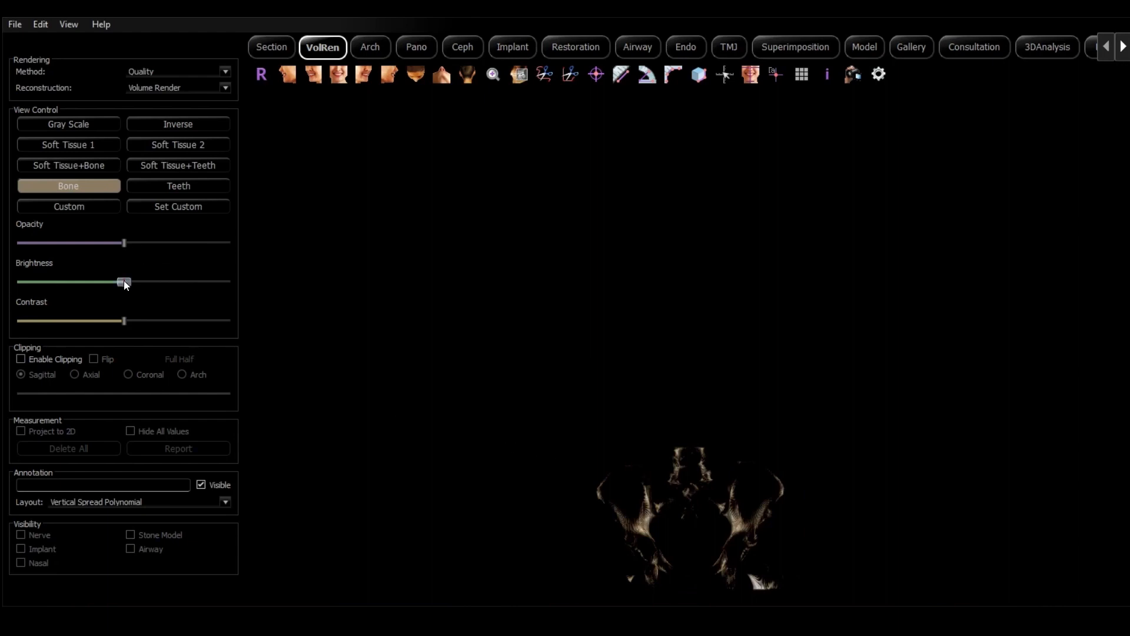
Raise the brightness and contrast of the bone rendering to about 85% of their ranges
{"action": "left_click_drag", "start_coordinate": [124, 282], "coordinate": [193, 281]}
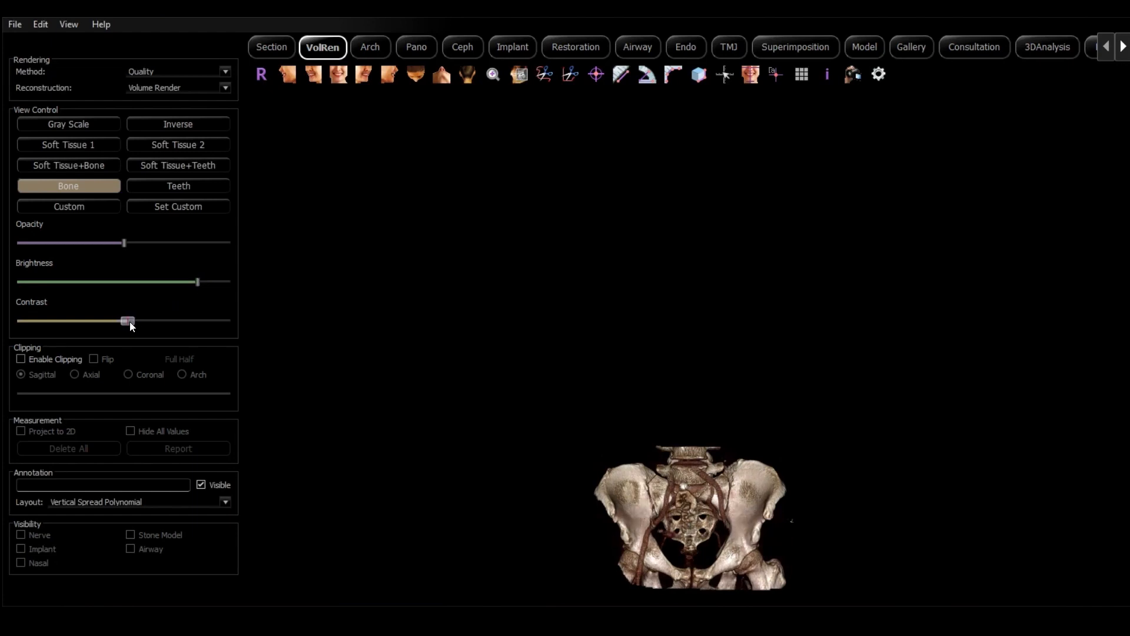
{"action": "left_click_drag", "start_coordinate": [129, 321], "coordinate": [195, 320]}
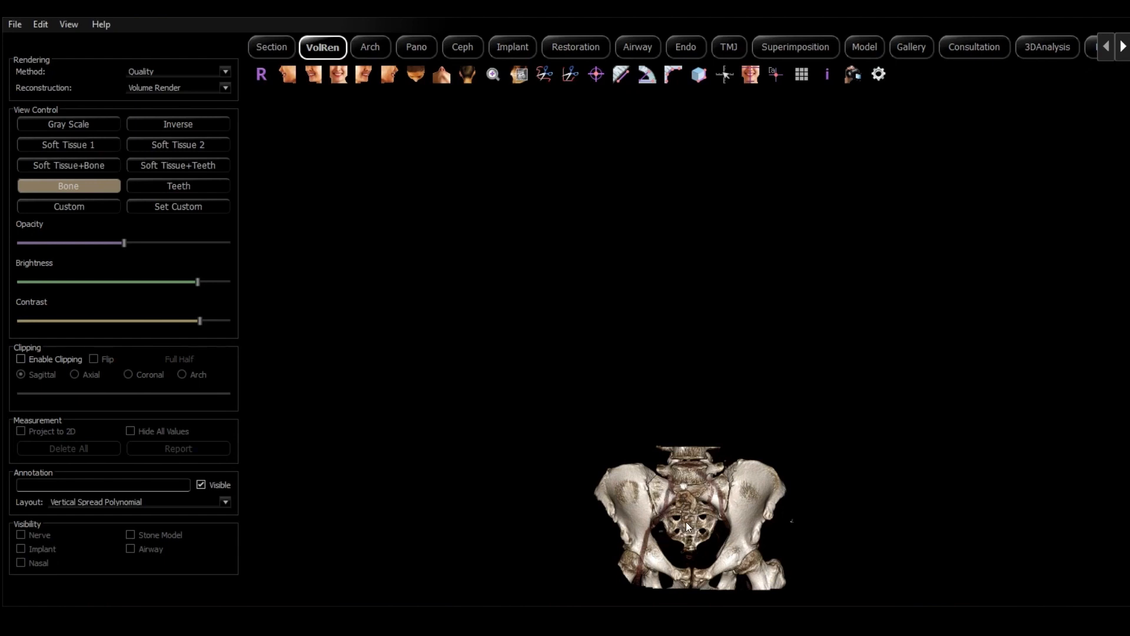
Centre the rendered pelvis and enlarge it until it fills most of the viewport
{"action": "middle_click_drag", "start_coordinate": [685, 526], "coordinate": [658, 321]}
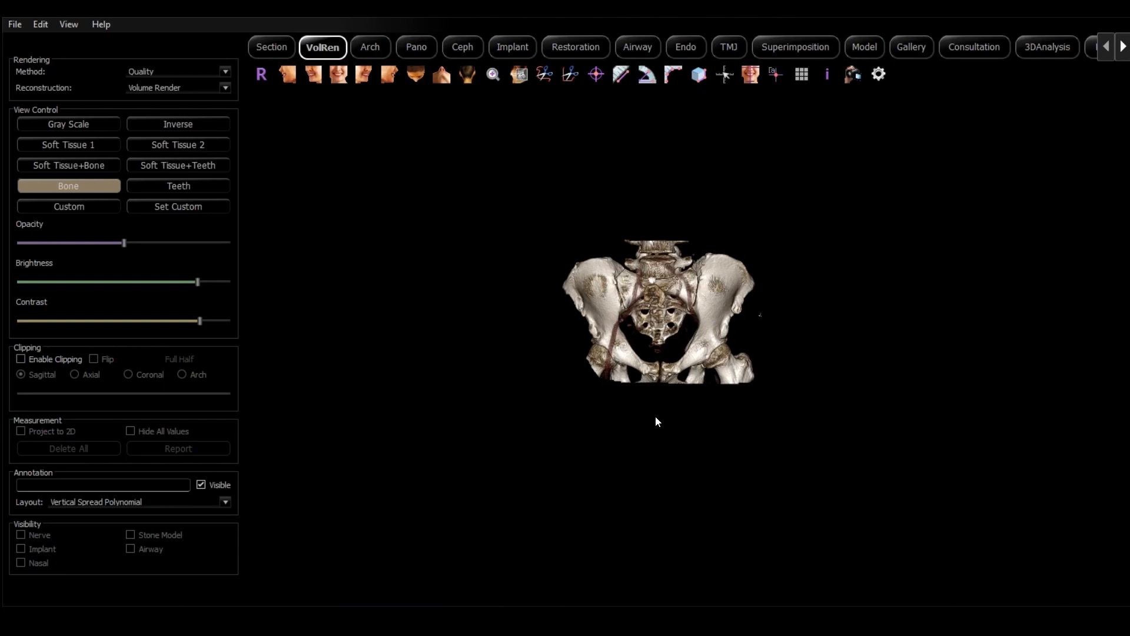
{"action": "right_click_drag", "start_coordinate": [660, 413], "coordinate": [654, 204]}
{"action": "scroll", "coordinate": [665, 260], "scroll_direction": "up", "scroll_amount": 2}
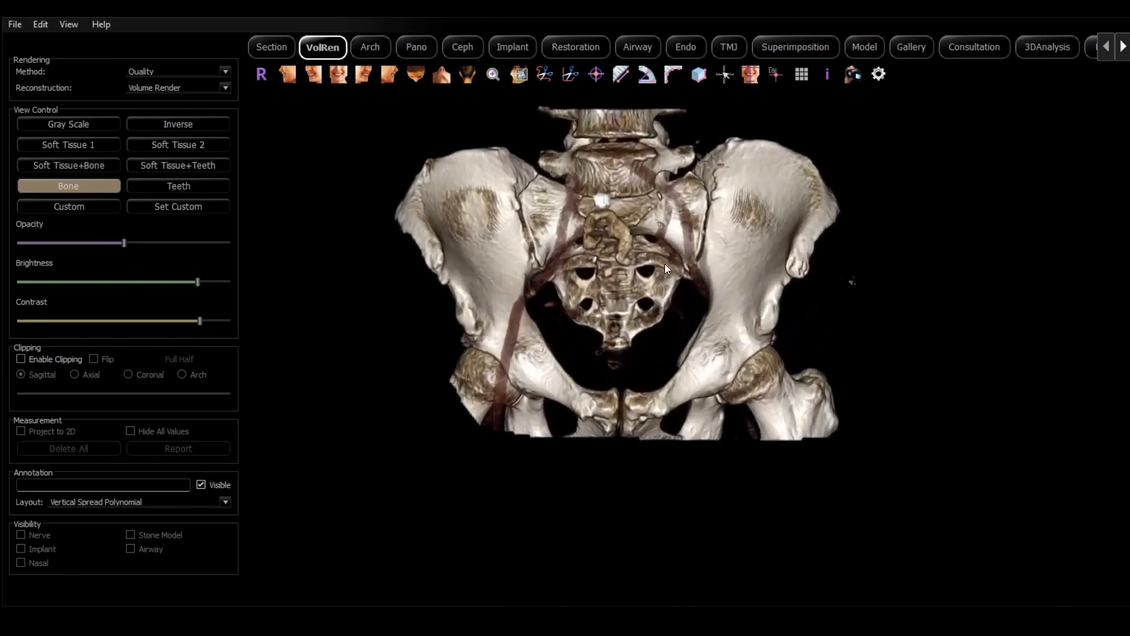
{"action": "left_click_drag", "start_coordinate": [651, 278], "coordinate": [691, 341], "text": "shift"}
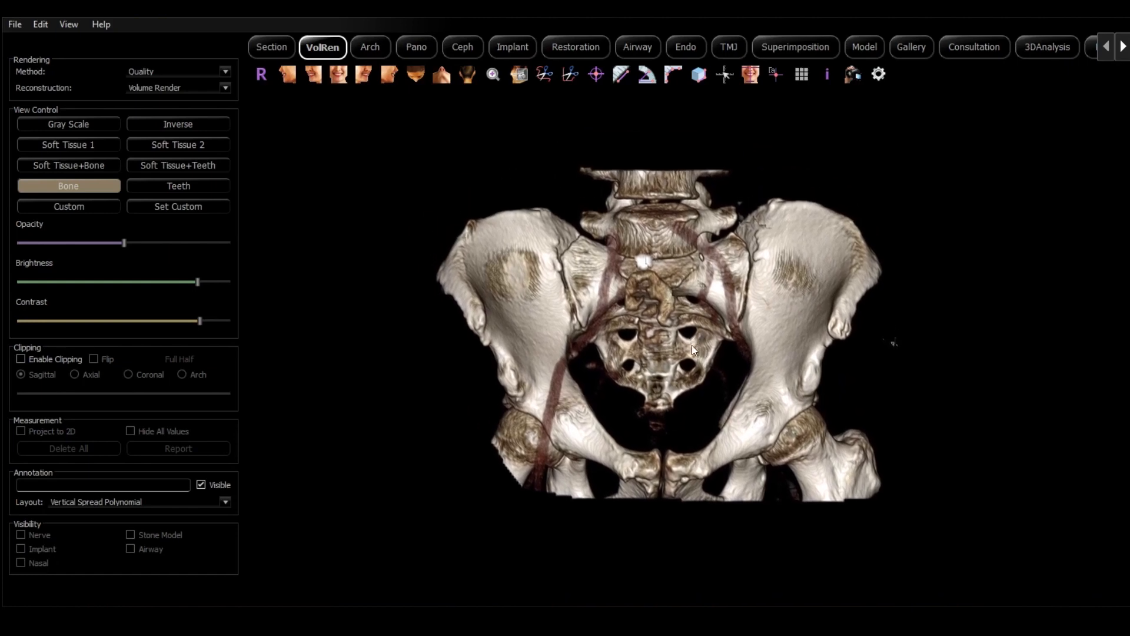
{"action": "left_click_drag", "start_coordinate": [690, 397], "coordinate": [679, 323], "text": "ctrl"}
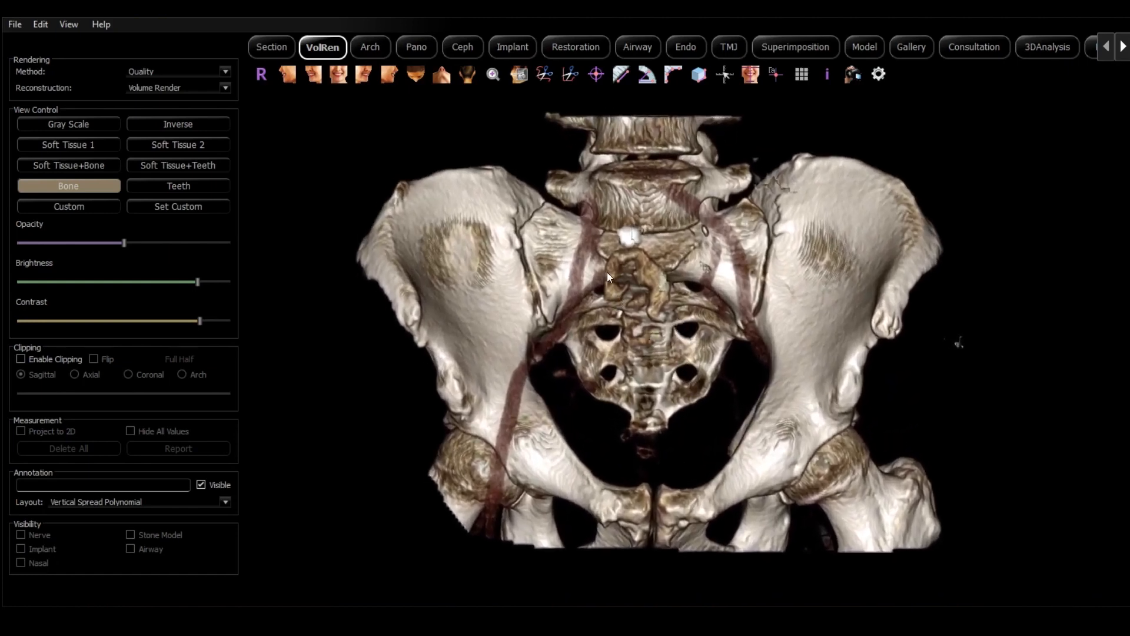
Capture the pelvis rendering to the gallery as "Hip 1" with type Photo and the comment "hip"
{"action": "left_click", "coordinate": [69, 25]}
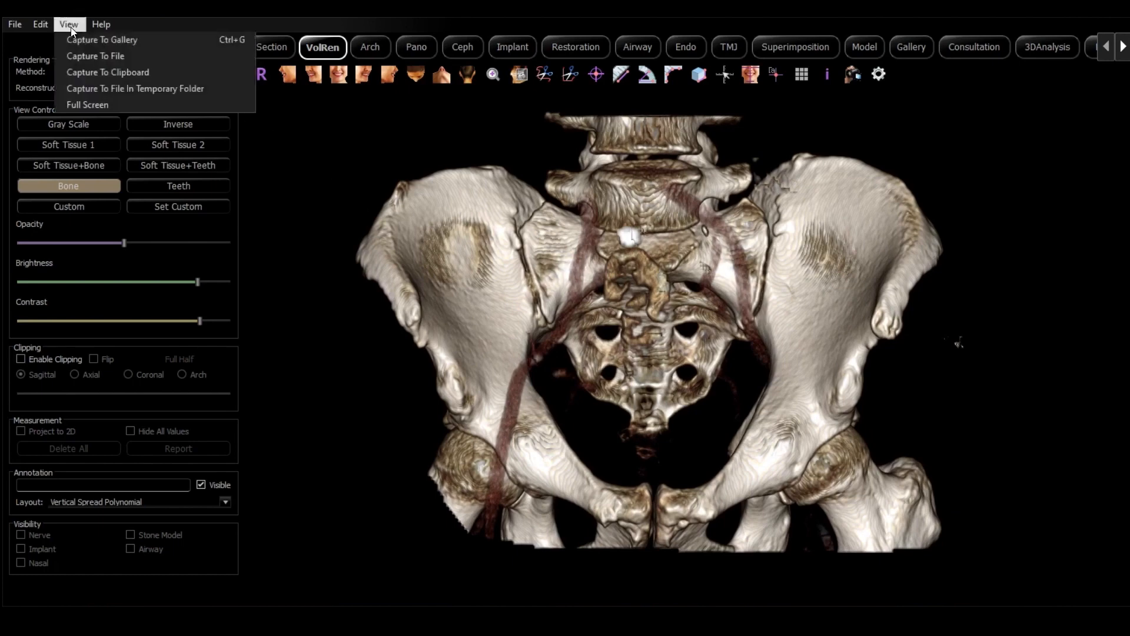
{"action": "left_click", "coordinate": [87, 40]}
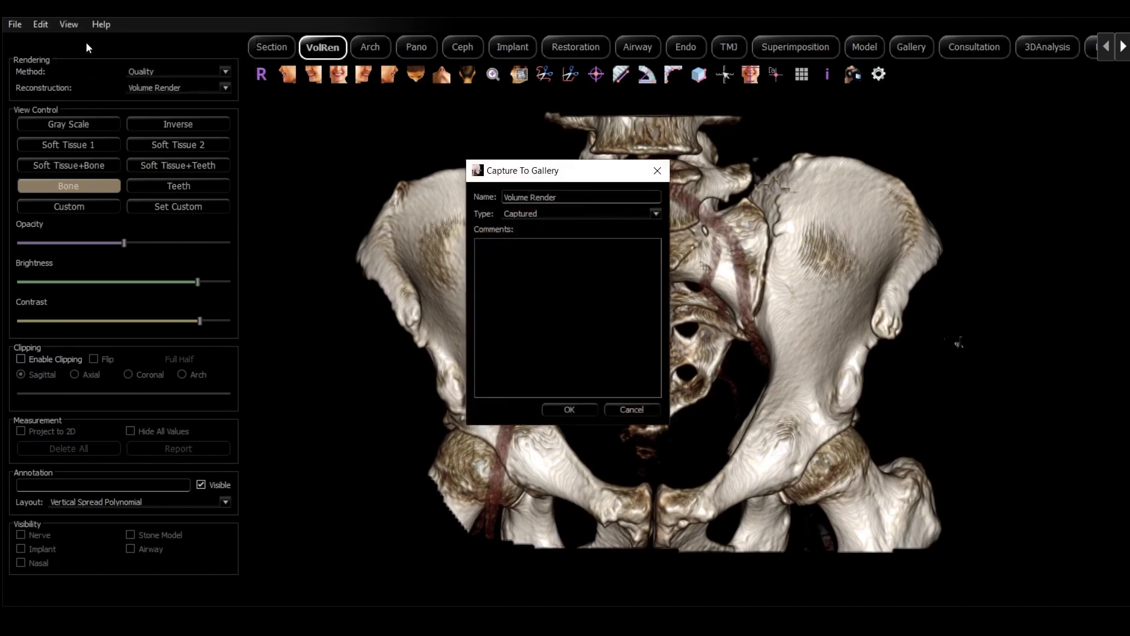
{"action": "left_click", "coordinate": [580, 197]}
{"action": "left_click_drag", "start_coordinate": [579, 197], "coordinate": [457, 189]}
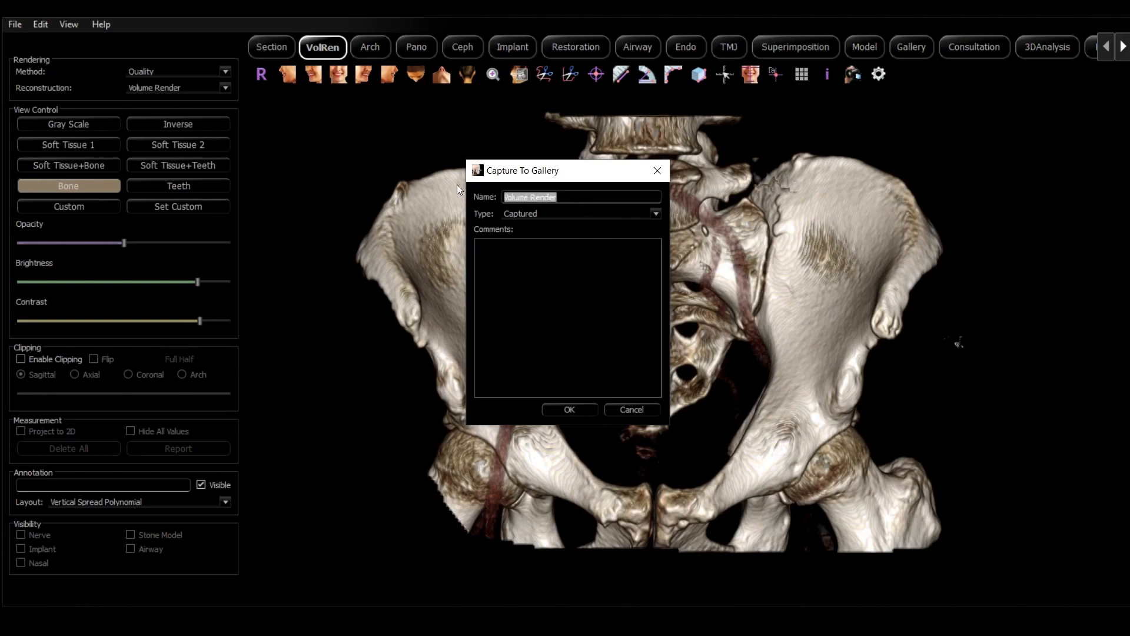
{"action": "type", "text": "Hip 1"}
{"action": "left_click", "coordinate": [550, 214]}
{"action": "left_click", "coordinate": [552, 234]}
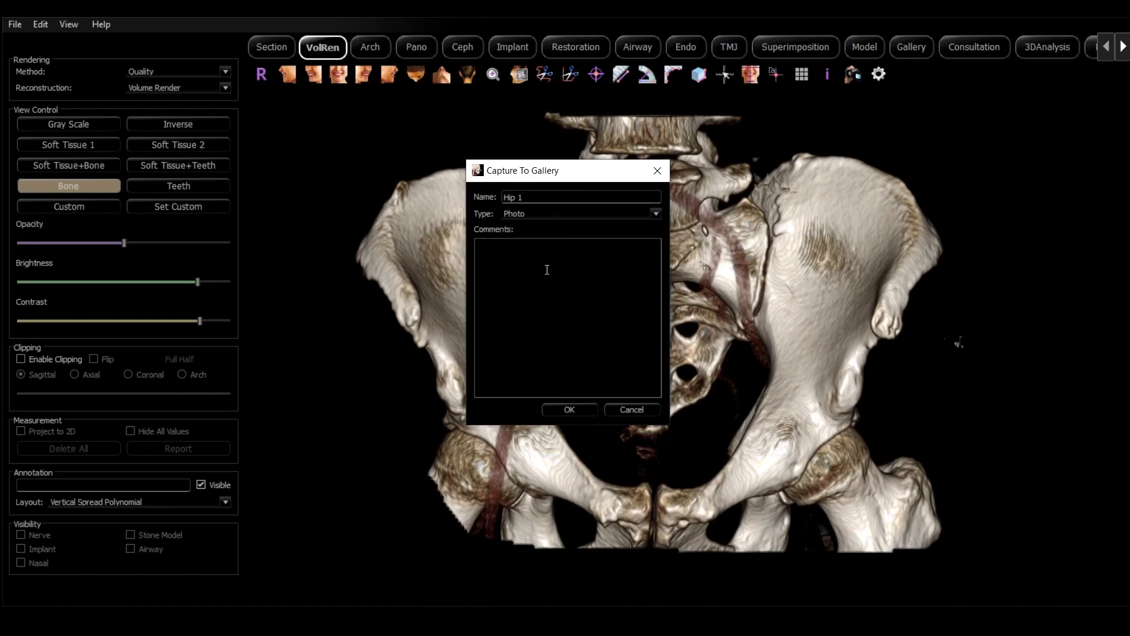
{"action": "left_click", "coordinate": [546, 270]}
{"action": "type", "text": "hip"}
{"action": "left_click", "coordinate": [567, 410]}
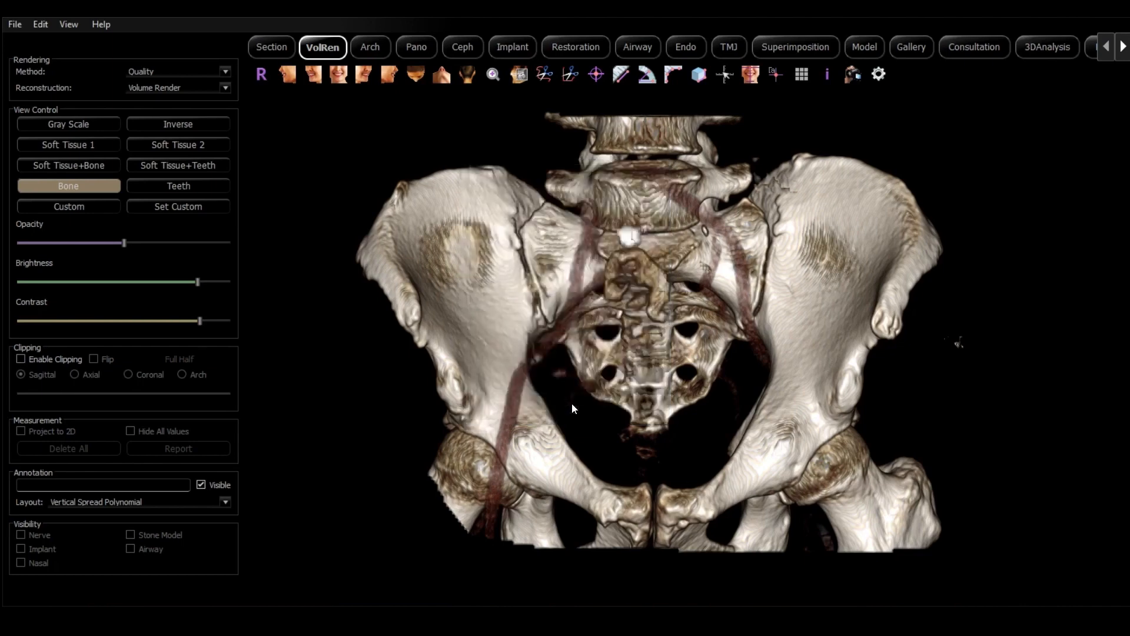
Review the gallery images from Hip 1 and Hip 2 through the clipped rendering and cross sections to Hip - Full
{"action": "left_click", "coordinate": [916, 46]}
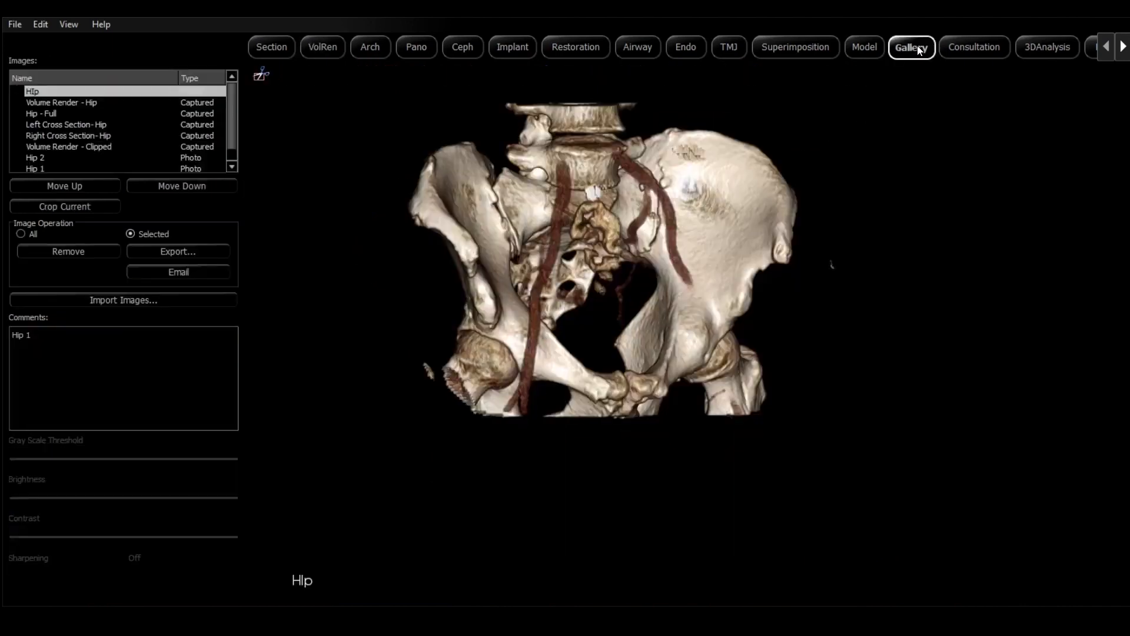
{"action": "left_click", "coordinate": [75, 168]}
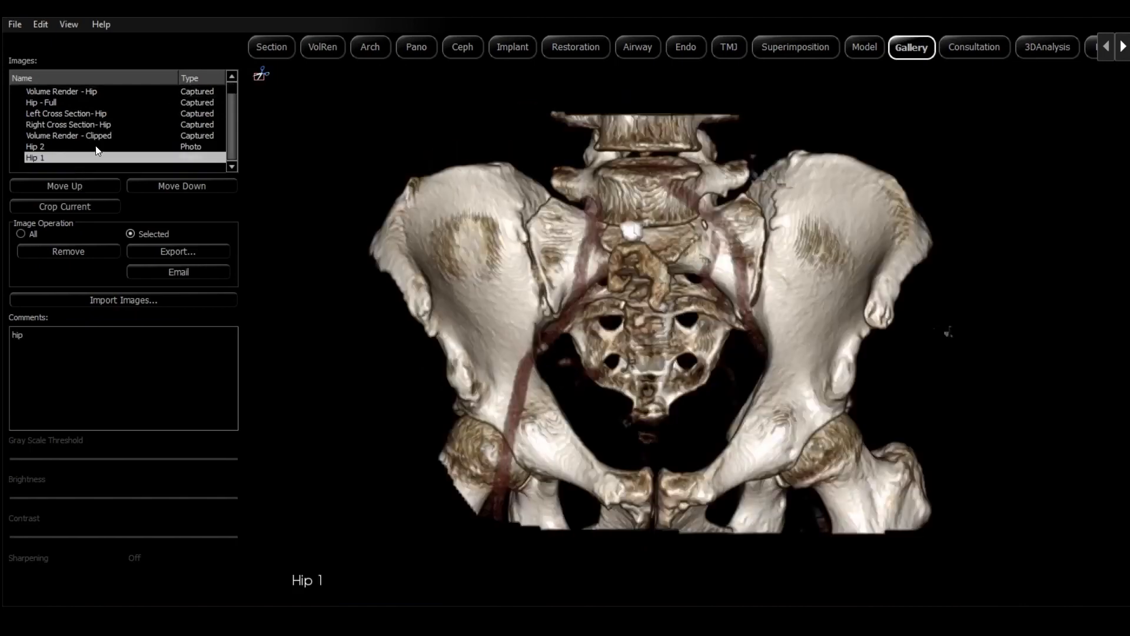
{"action": "left_click", "coordinate": [96, 146]}
{"action": "left_click", "coordinate": [99, 134]}
{"action": "left_click", "coordinate": [99, 124]}
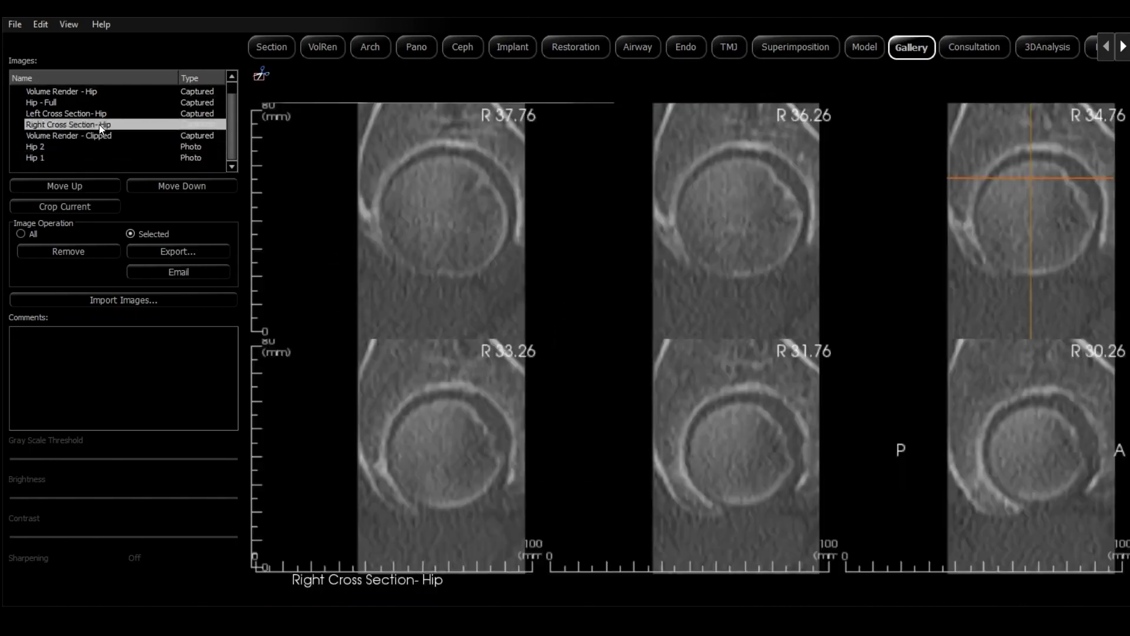
{"action": "left_click", "coordinate": [96, 113]}
{"action": "left_click", "coordinate": [81, 103]}
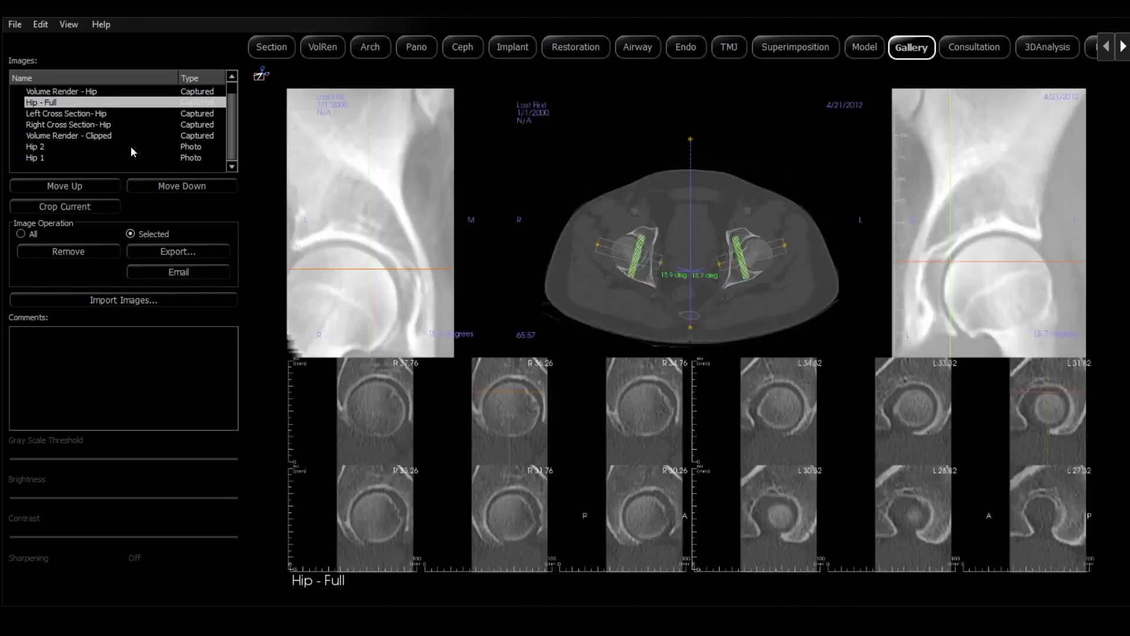
Save the case as a Full egg executable named "Hip" on the Desktop
{"action": "left_click", "coordinate": [18, 24]}
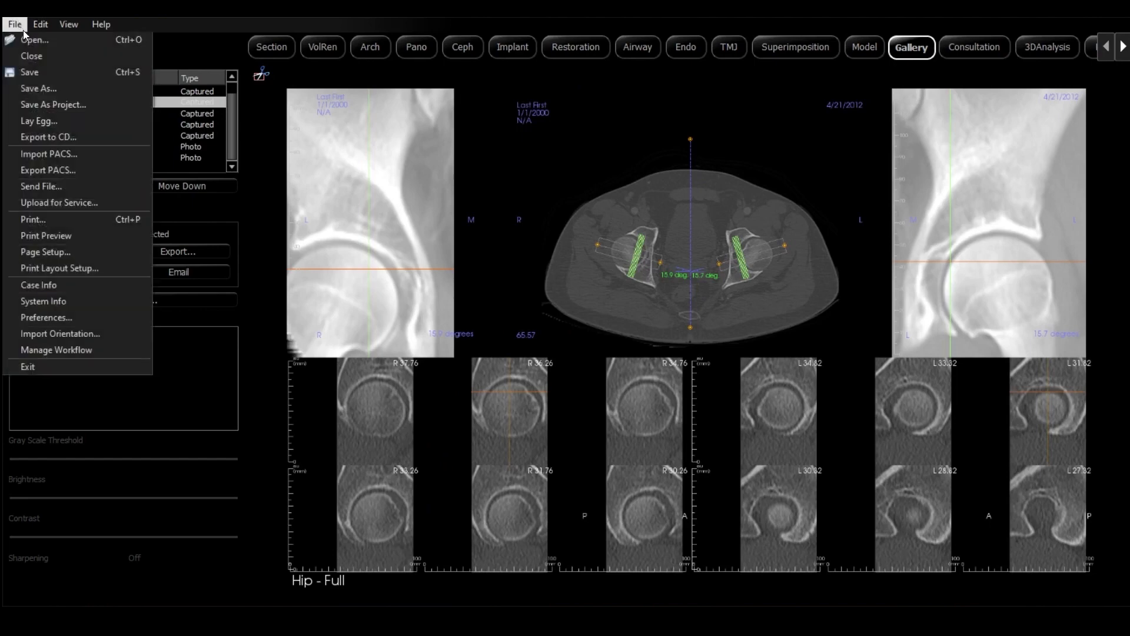
{"action": "left_click", "coordinate": [58, 121]}
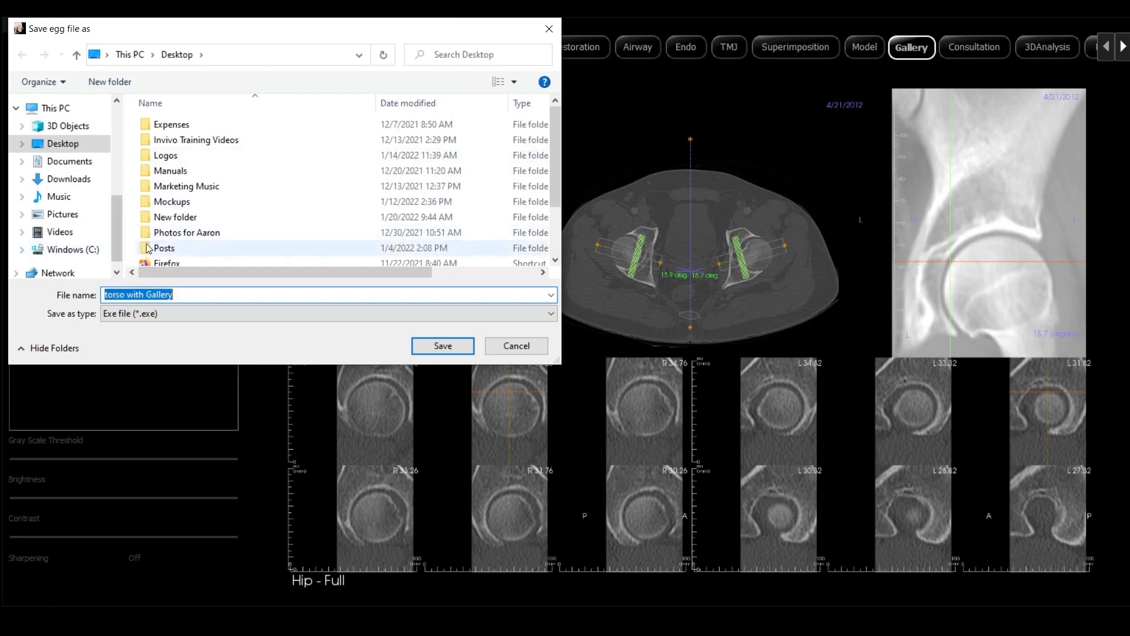
{"action": "left_click", "coordinate": [74, 150]}
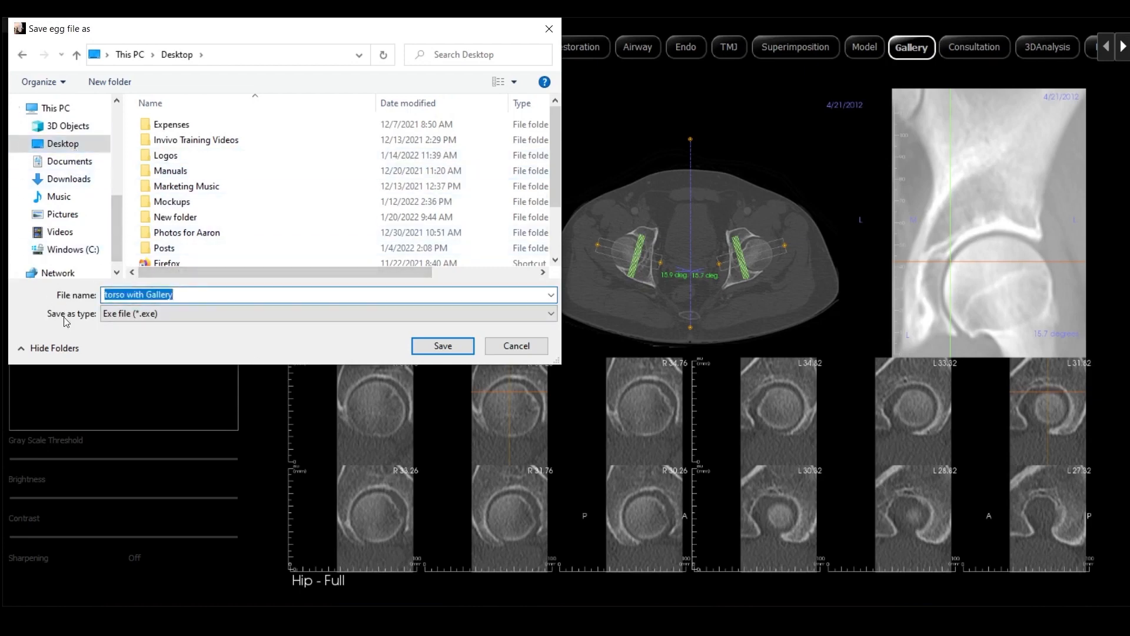
{"action": "type", "text": "Hip"}
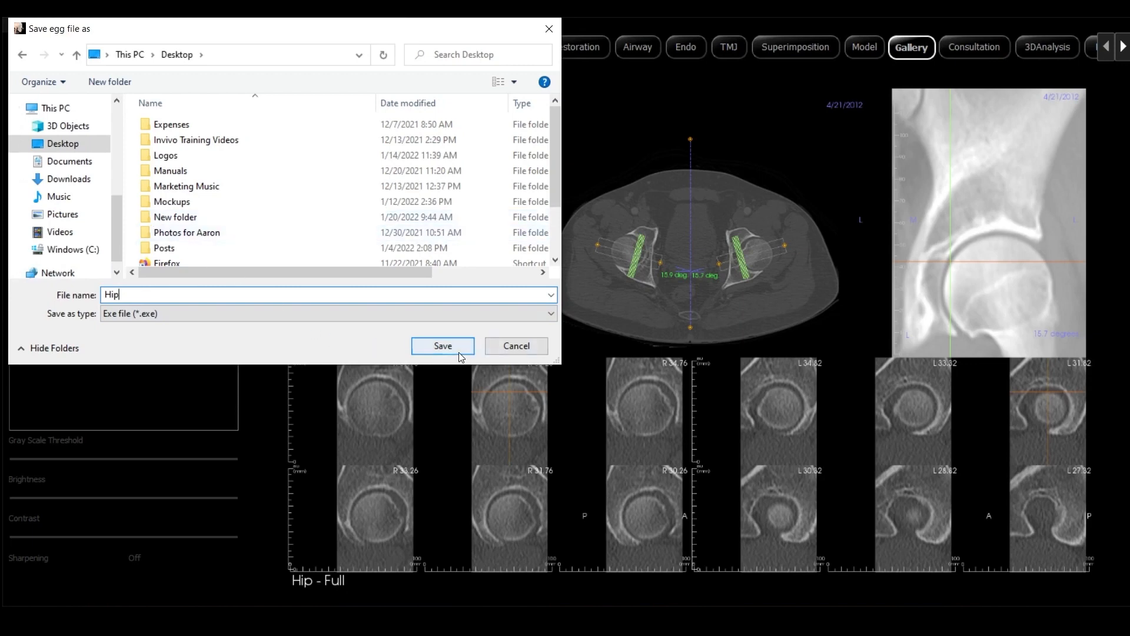
{"action": "left_click", "coordinate": [456, 347]}
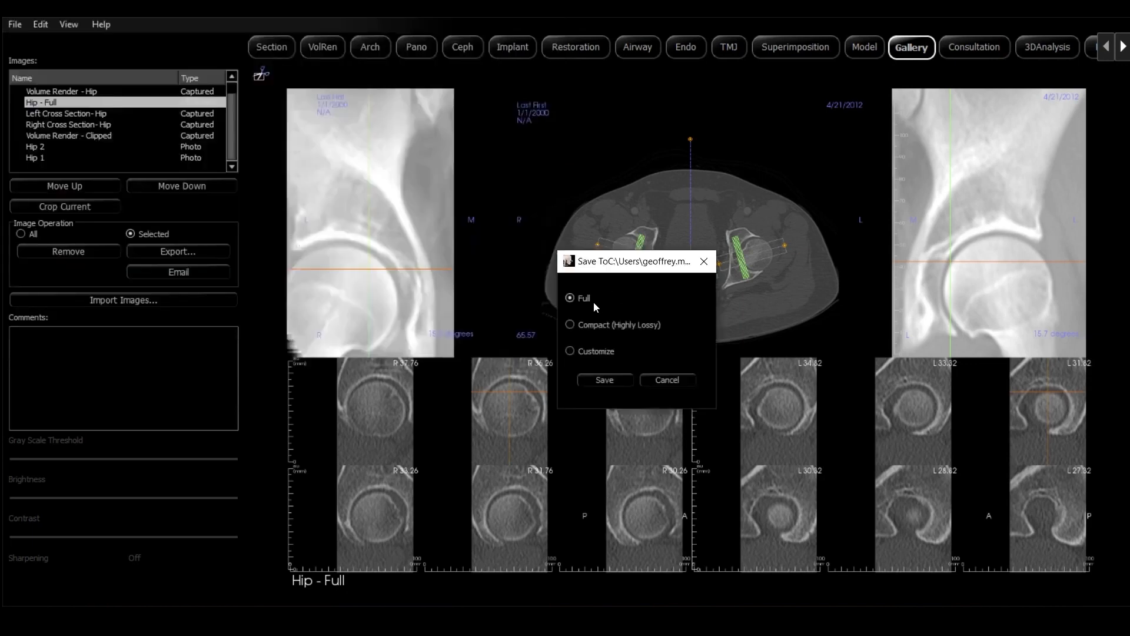
{"action": "left_click", "coordinate": [605, 379]}
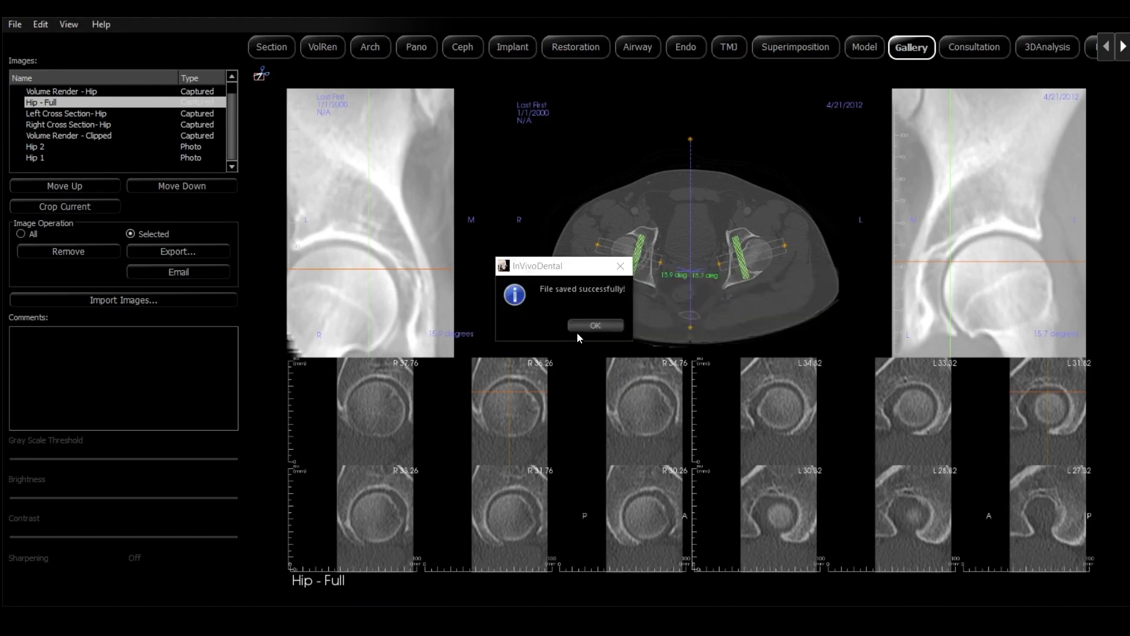
{"action": "left_click", "coordinate": [593, 328]}
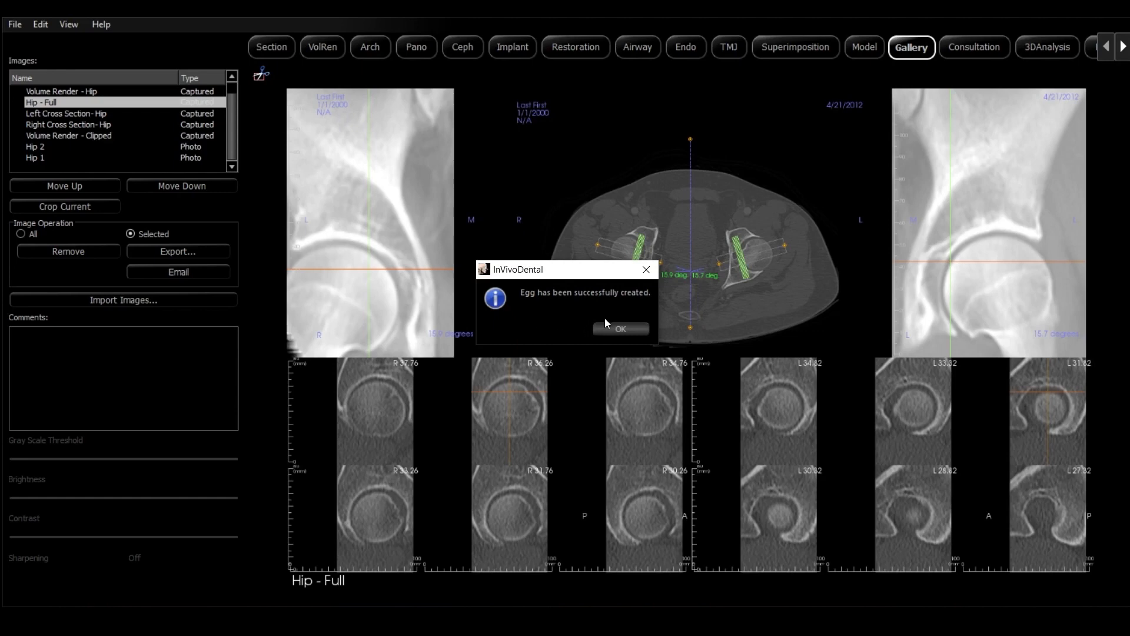
{"action": "left_click", "coordinate": [620, 331]}
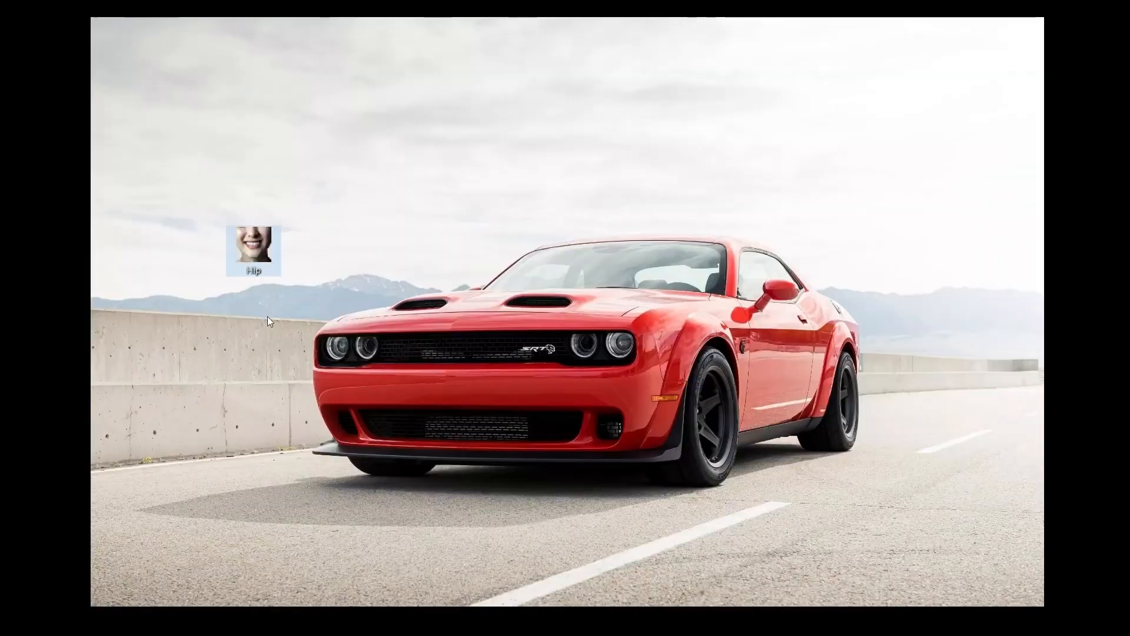
Open the Hip executable from the desktop in InVivoDentalViewer and show the section views with the Bone preset
{"action": "double_click", "coordinate": [261, 250]}
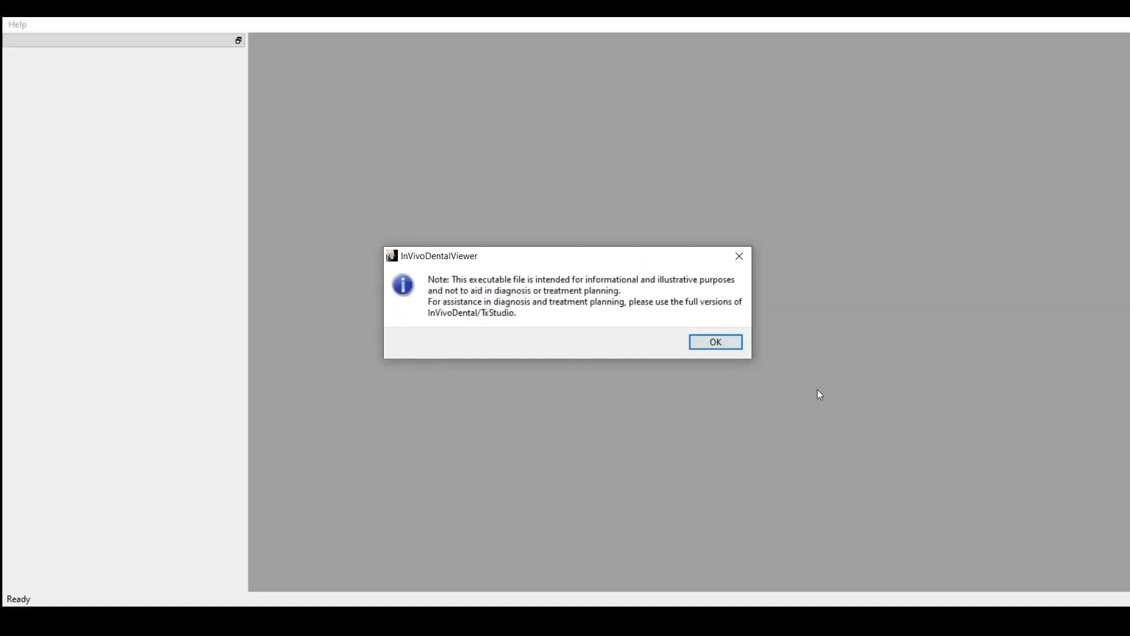
{"action": "left_click", "coordinate": [735, 347]}
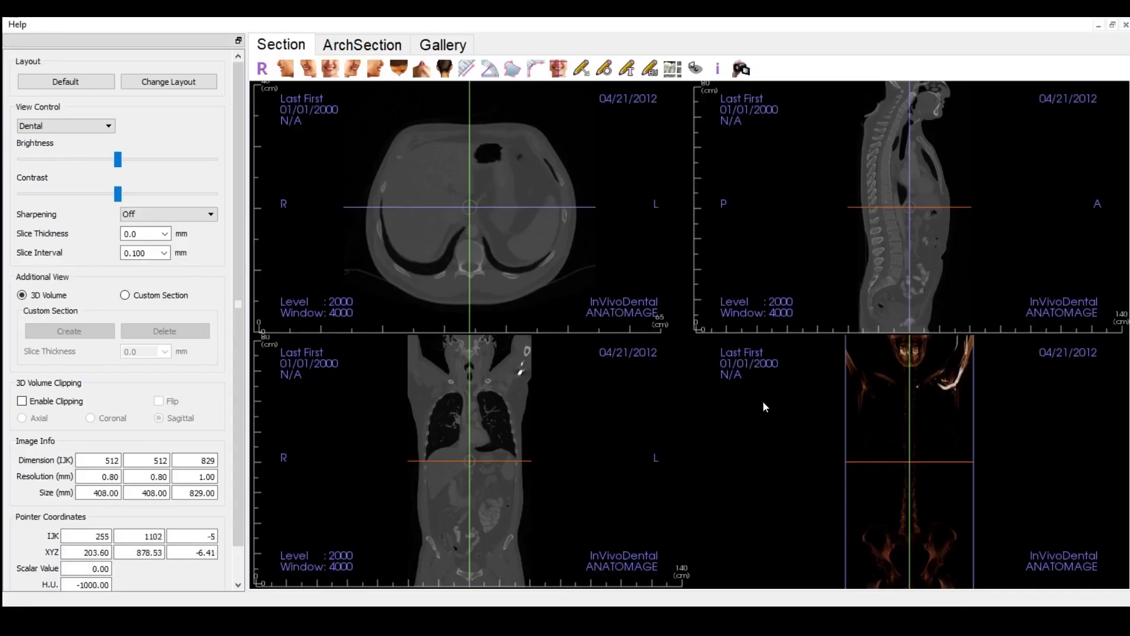
{"action": "left_click", "coordinate": [108, 125]}
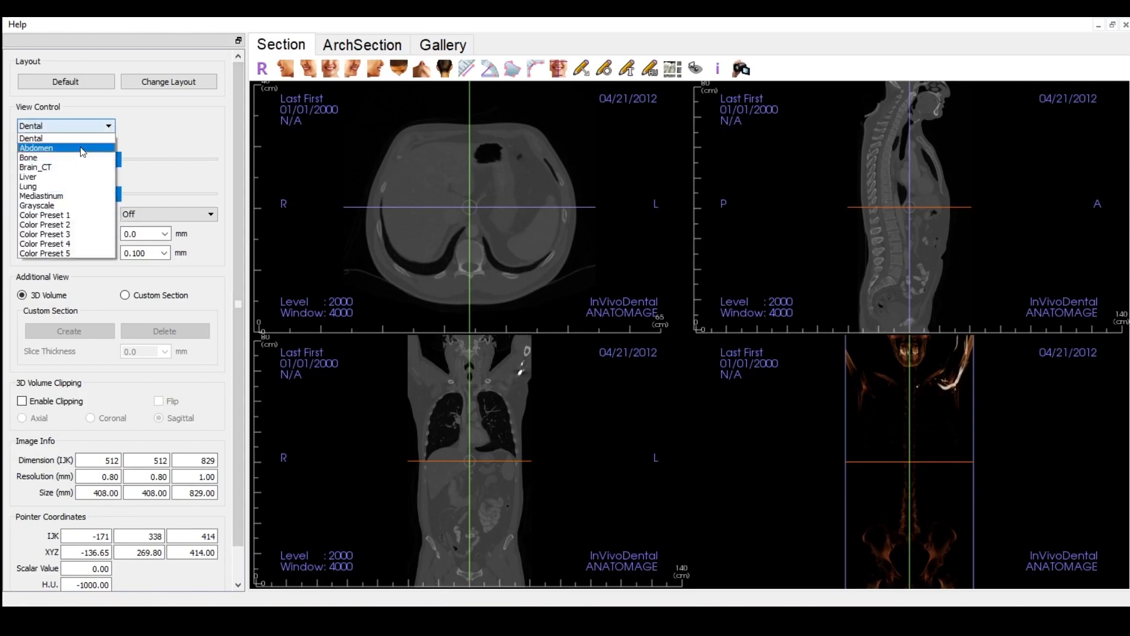
{"action": "left_click", "coordinate": [47, 166]}
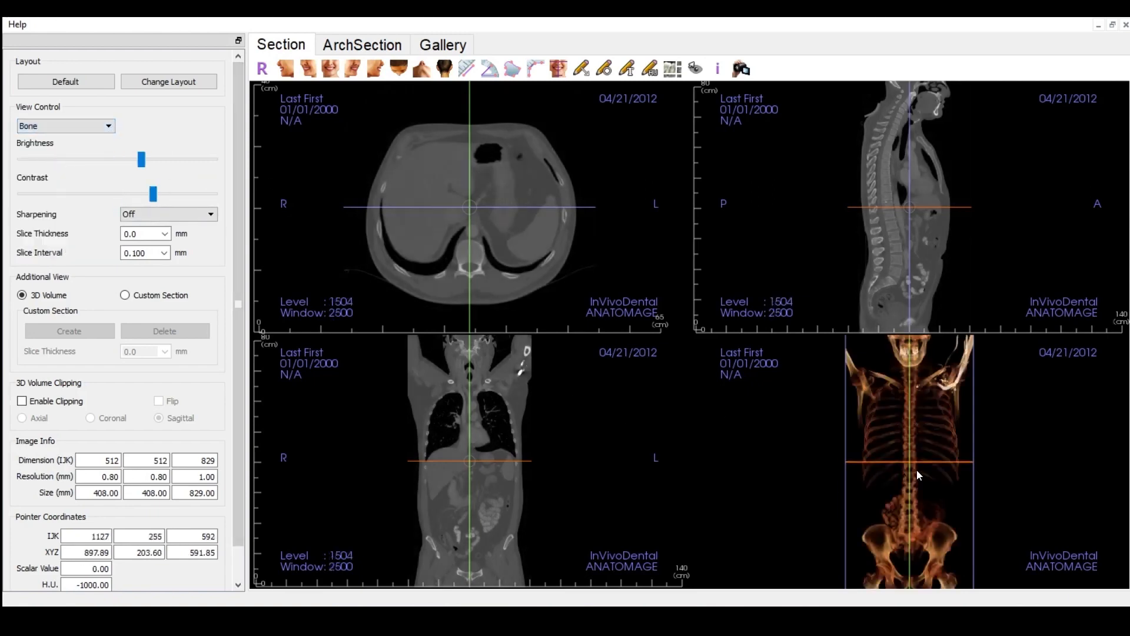
{"action": "left_click_drag", "start_coordinate": [916, 468], "coordinate": [834, 469]}
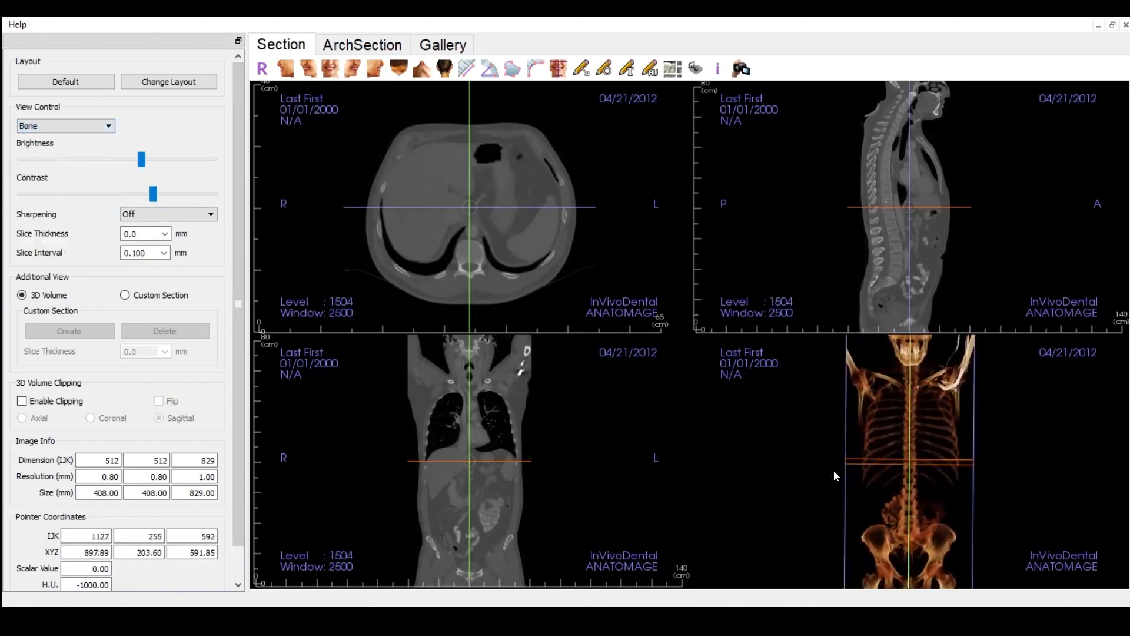
Display the Hip - Full image from the viewer's gallery
{"action": "left_click", "coordinate": [452, 45]}
{"action": "left_click", "coordinate": [131, 116]}
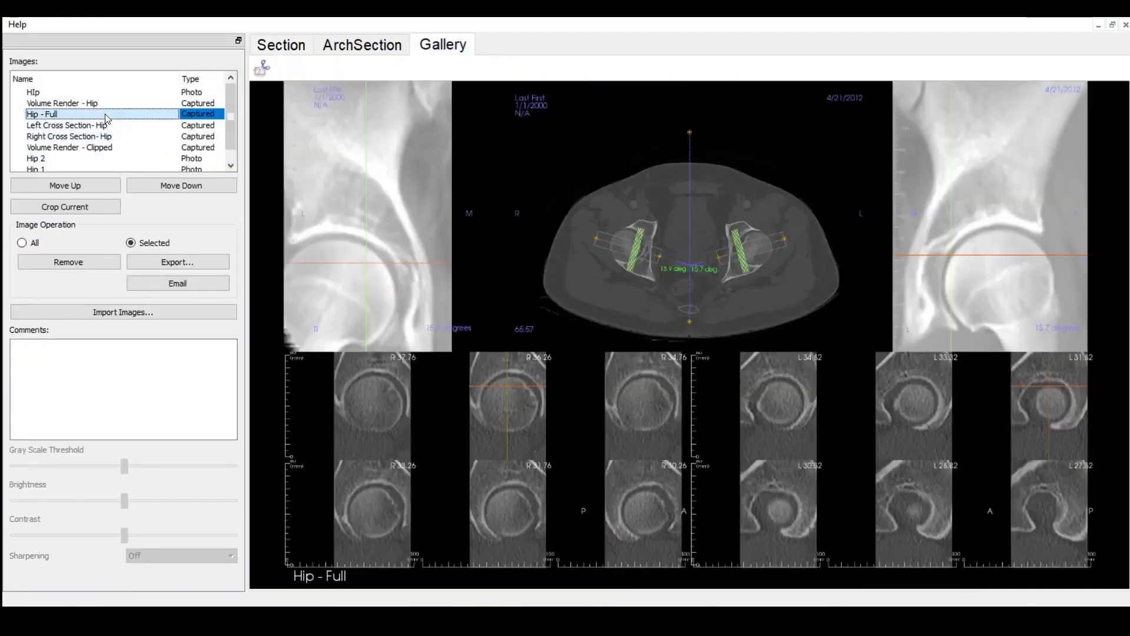
Review the viewer's remaining gallery images, from the left and right hip cross sections and clipped volume rendering to Hip 2 and Hip 1
{"action": "left_click", "coordinate": [103, 125]}
{"action": "left_click", "coordinate": [97, 136]}
{"action": "left_click", "coordinate": [96, 148]}
{"action": "left_click", "coordinate": [44, 159]}
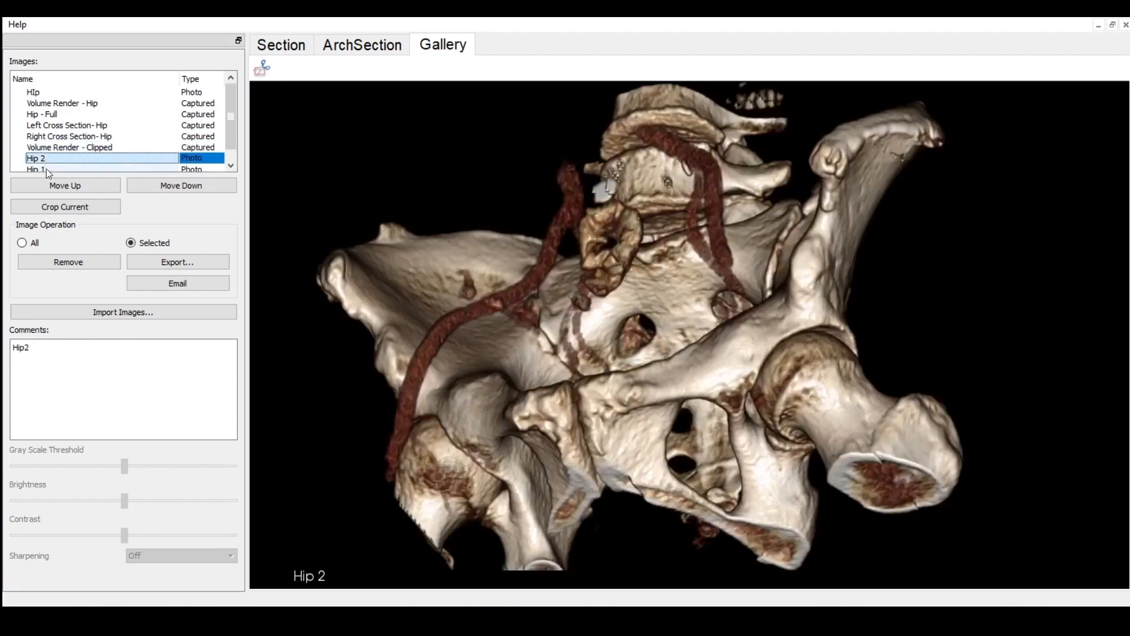
{"action": "left_click", "coordinate": [47, 168]}
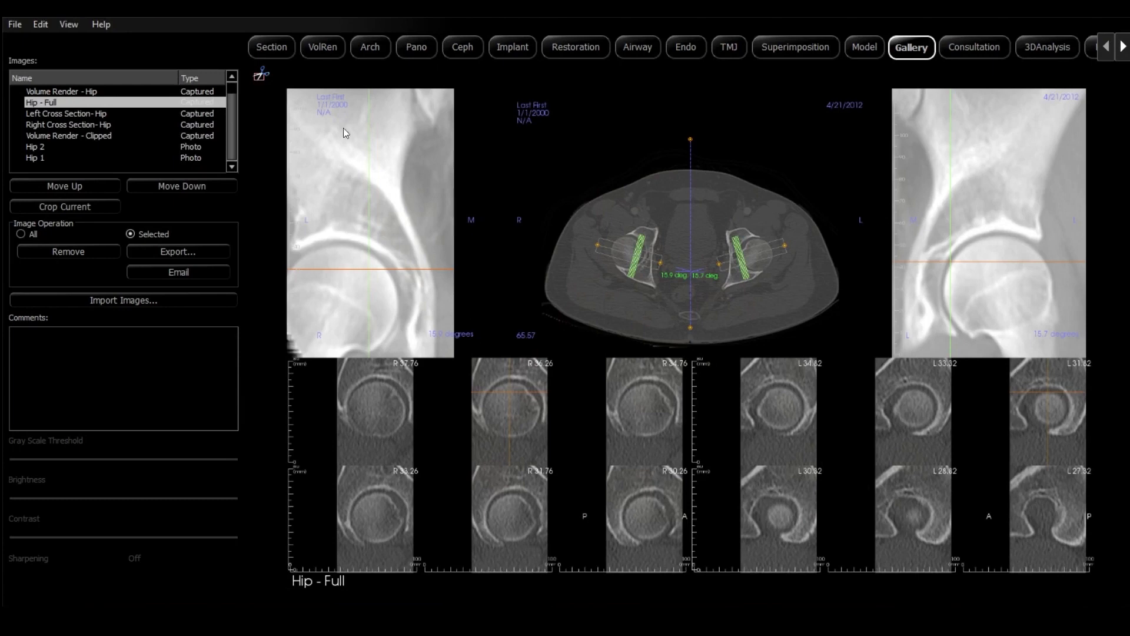
Show the case's volume rendering and start sending the file with the Invivo upload type
{"action": "left_click", "coordinate": [314, 54]}
{"action": "left_click", "coordinate": [14, 24]}
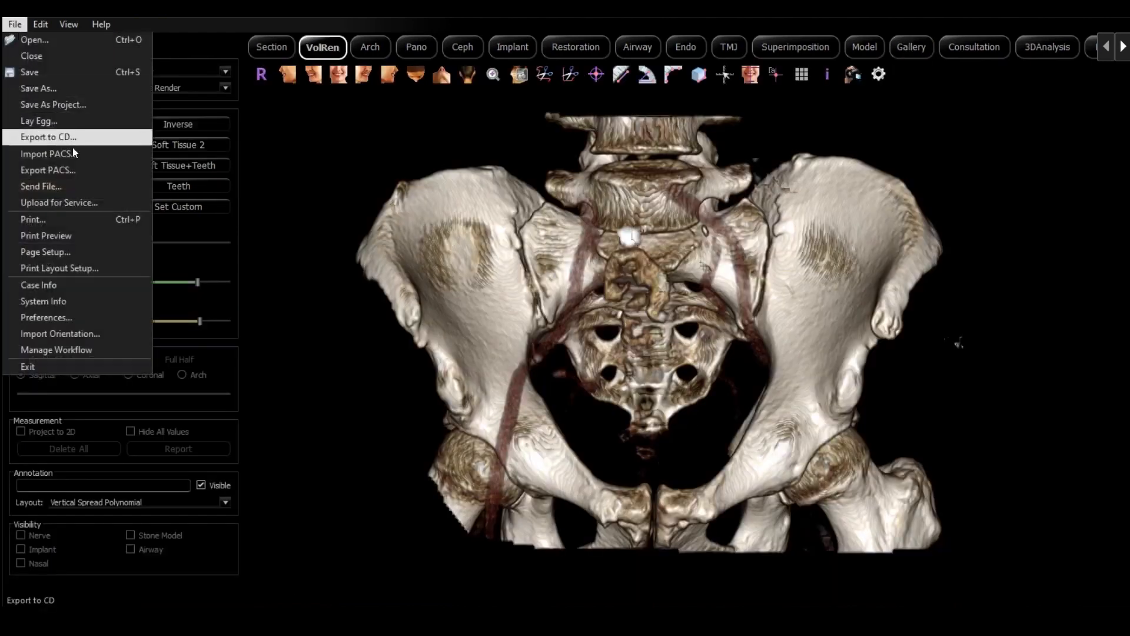
{"action": "left_click", "coordinate": [76, 186]}
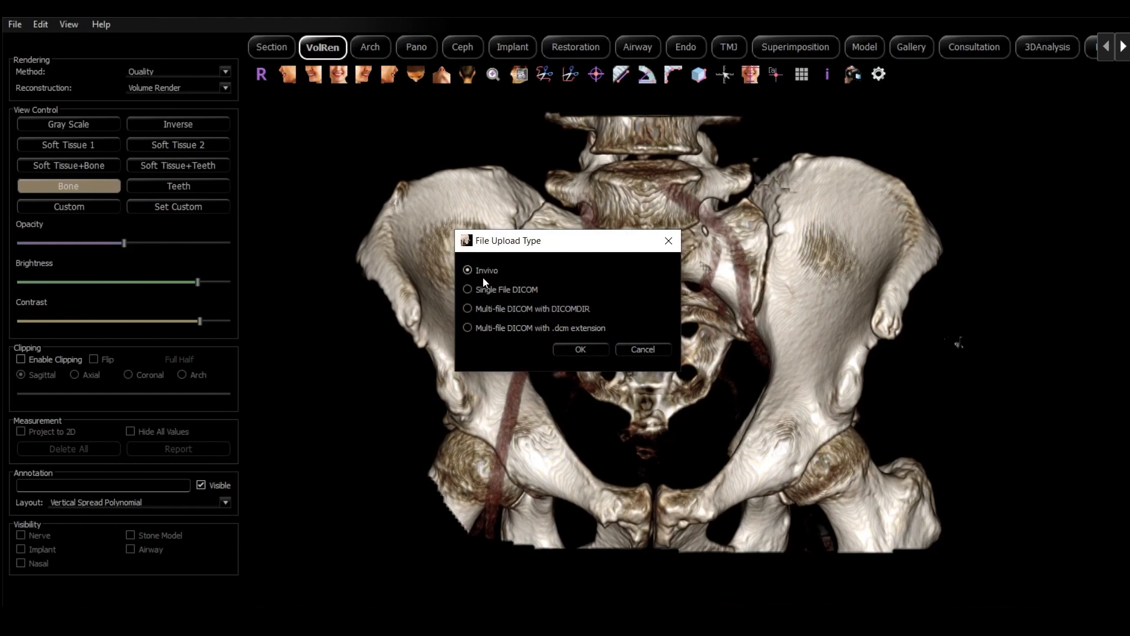
{"action": "left_click", "coordinate": [587, 351]}
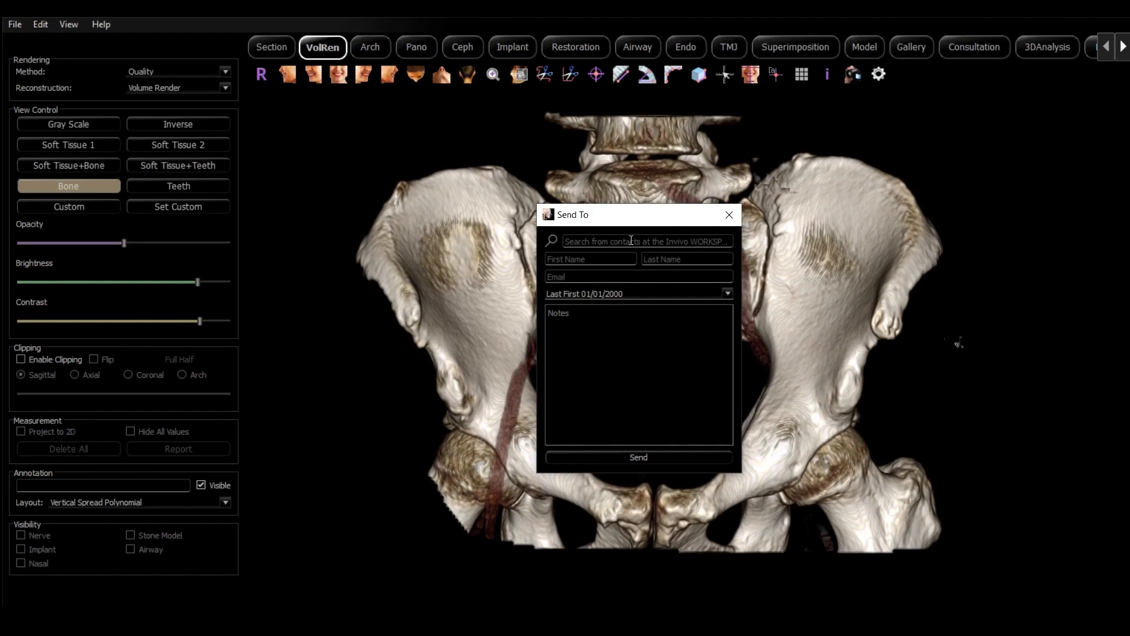
Fill in the recipient's first name, last name and e-mail, add the note "Hip", and send the case
{"action": "left_click", "coordinate": [631, 240]}
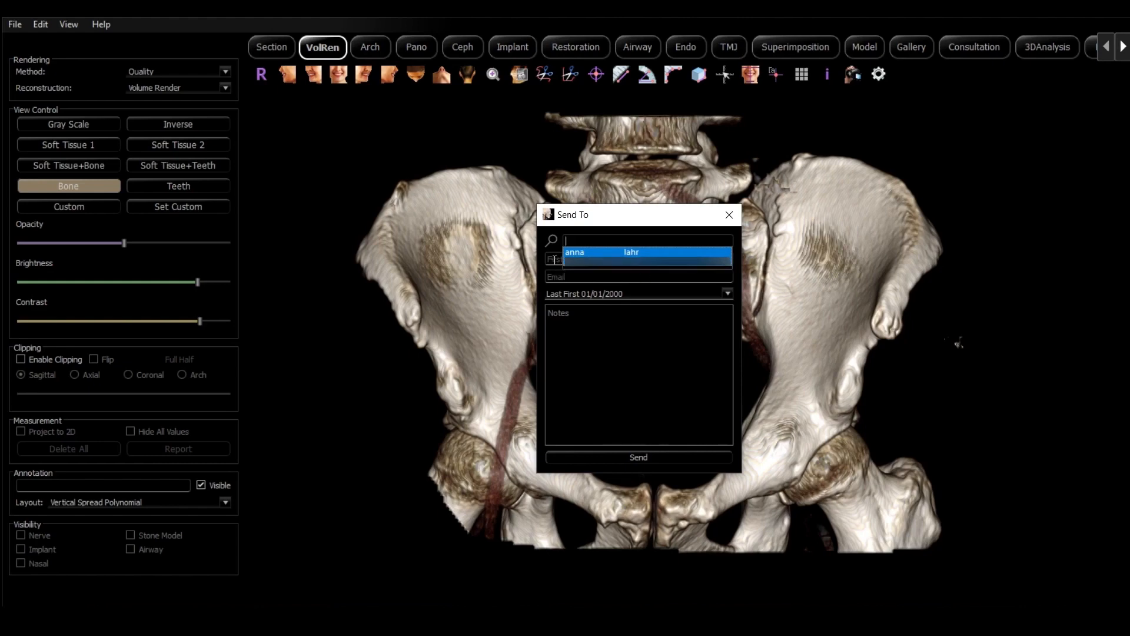
{"action": "left_click", "coordinate": [554, 260]}
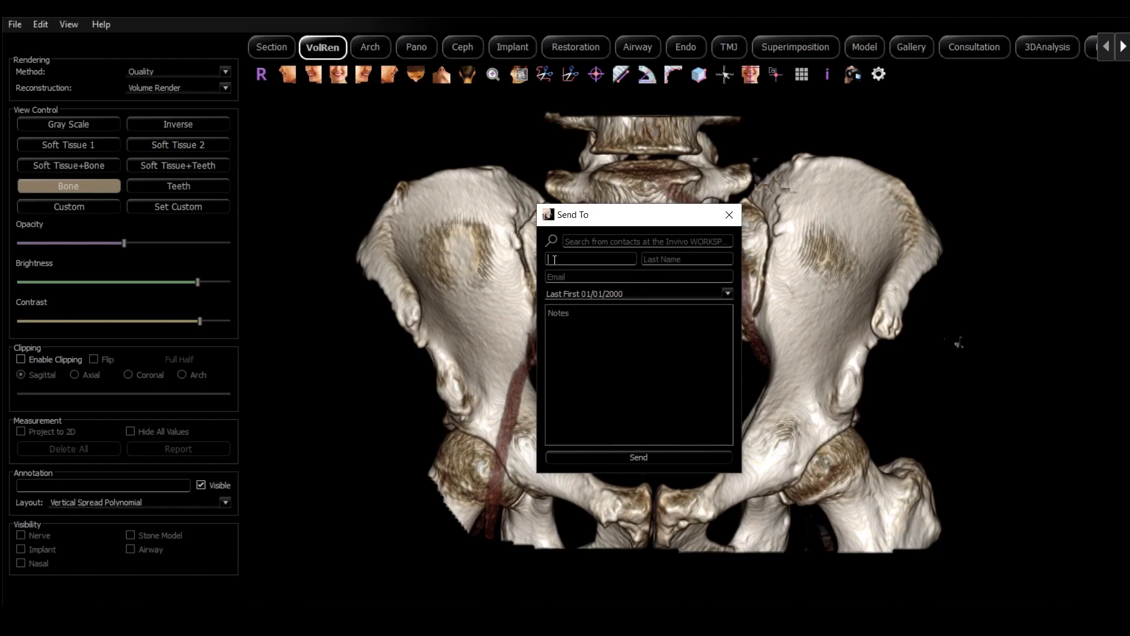
{"action": "key", "text": "Tab"}
{"action": "key", "text": "Tab"}
{"action": "left_click", "coordinate": [623, 343]}
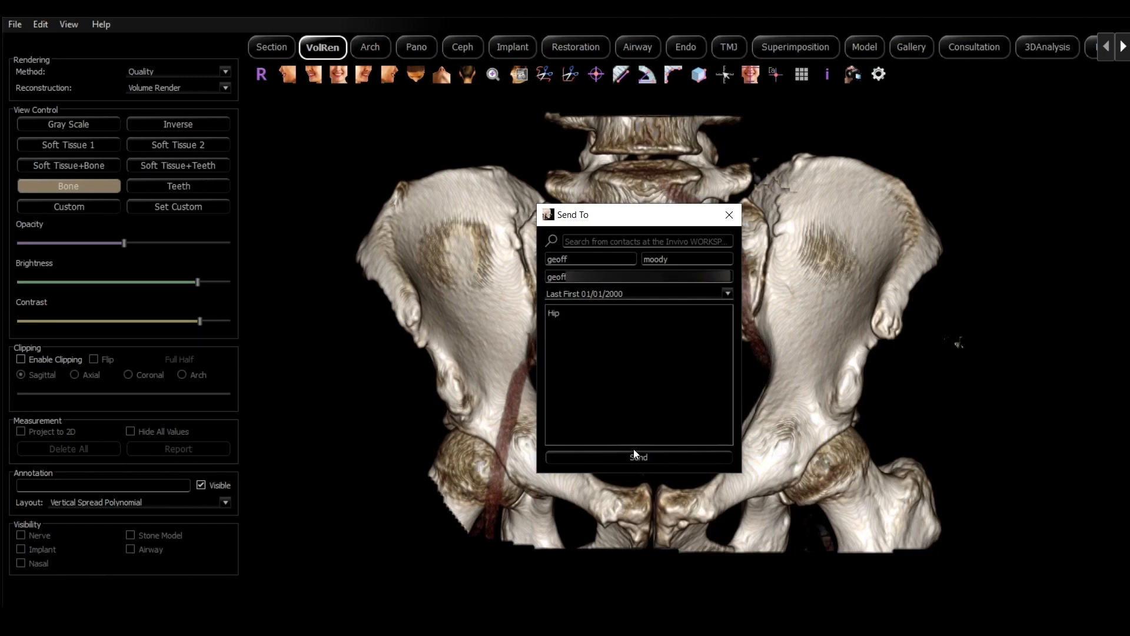
{"action": "left_click", "coordinate": [636, 457]}
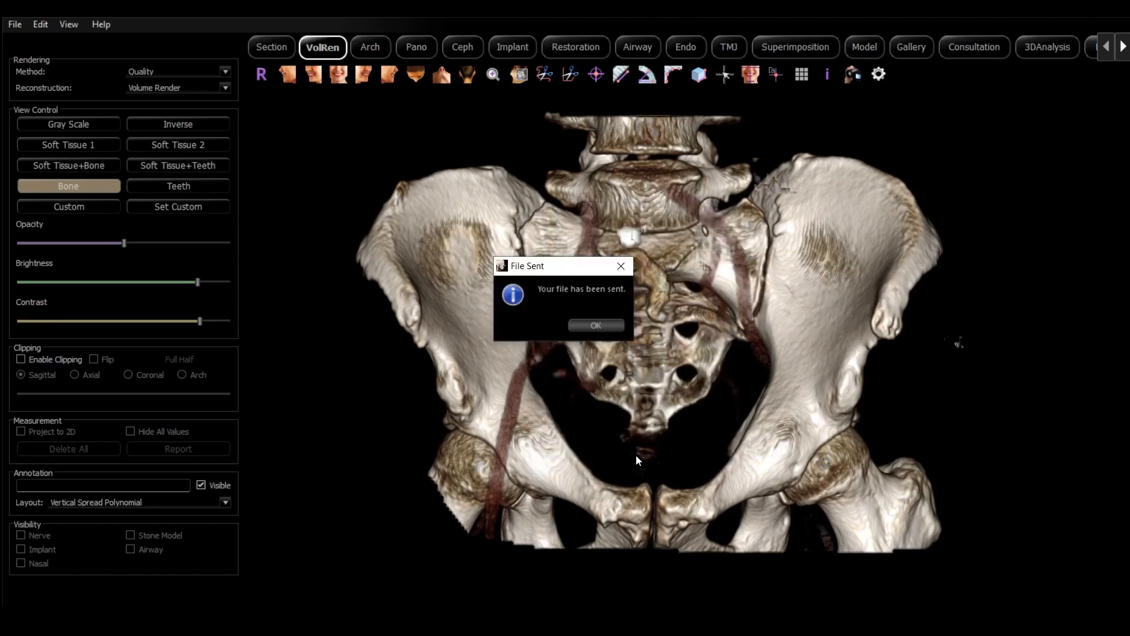
{"action": "left_click", "coordinate": [592, 327]}
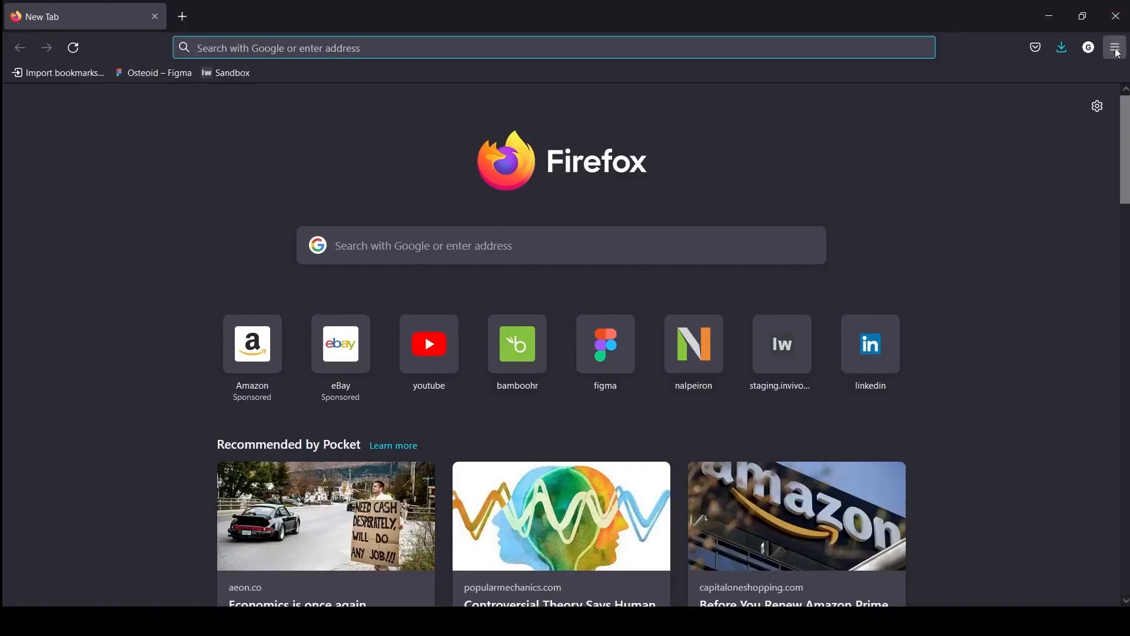
Switch to Firefox and open the bookmarked Invivo WORKSPACE site
{"action": "left_click", "coordinate": [1116, 47]}
{"action": "left_click", "coordinate": [1008, 187]}
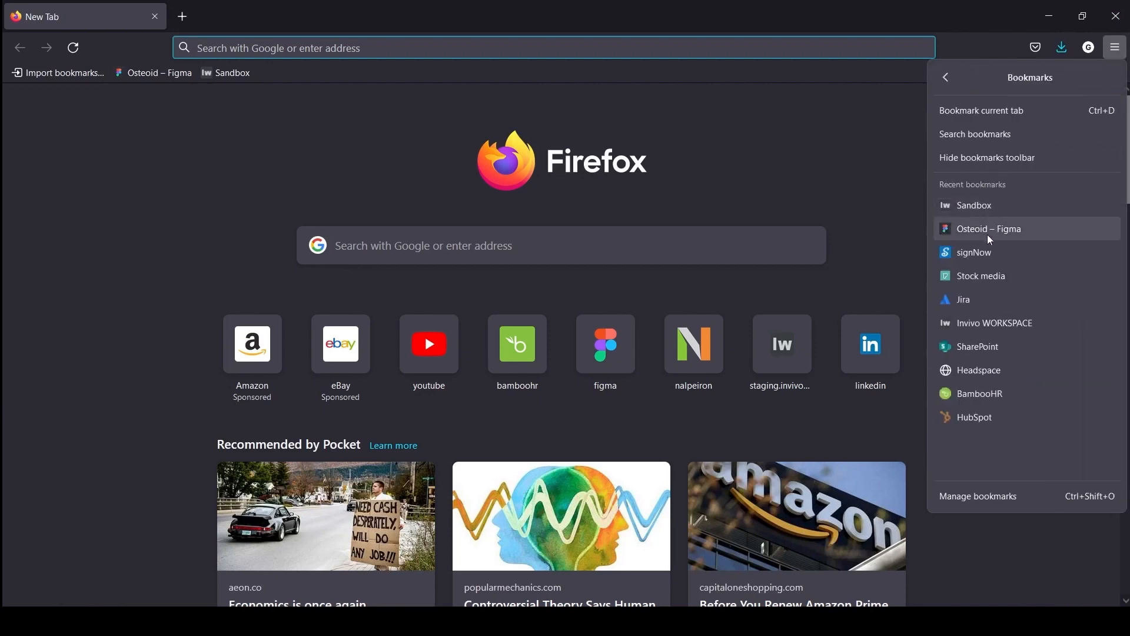
{"action": "left_click", "coordinate": [1001, 323]}
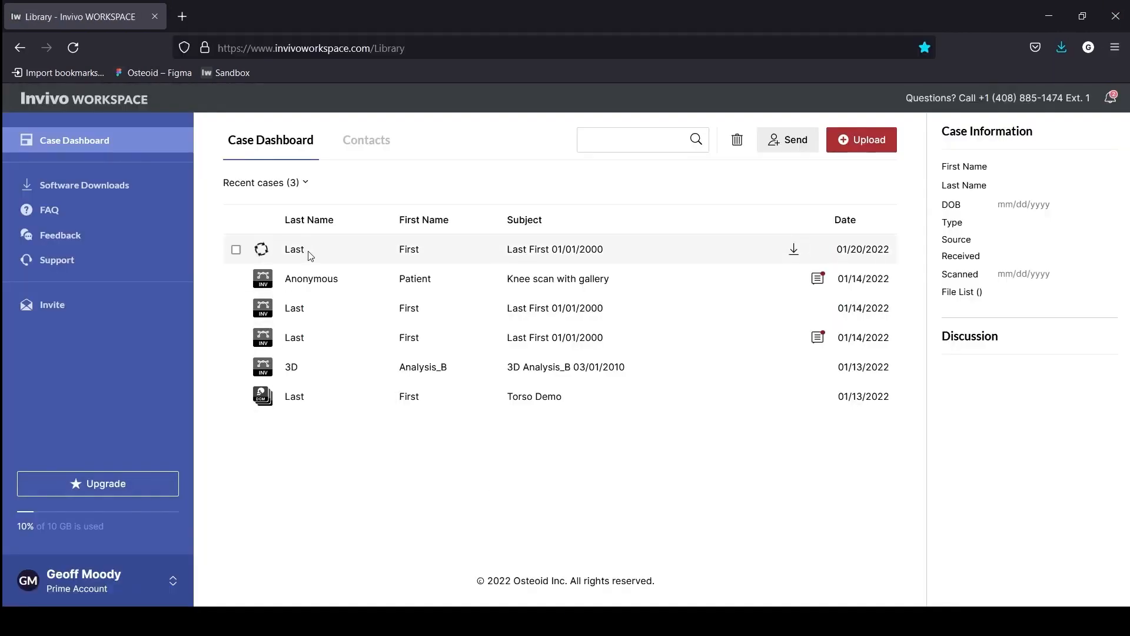
Open the web preview of the case dated 01/20/2022 and hide the information overlay on its views
{"action": "mouse_move", "coordinate": [262, 253]}
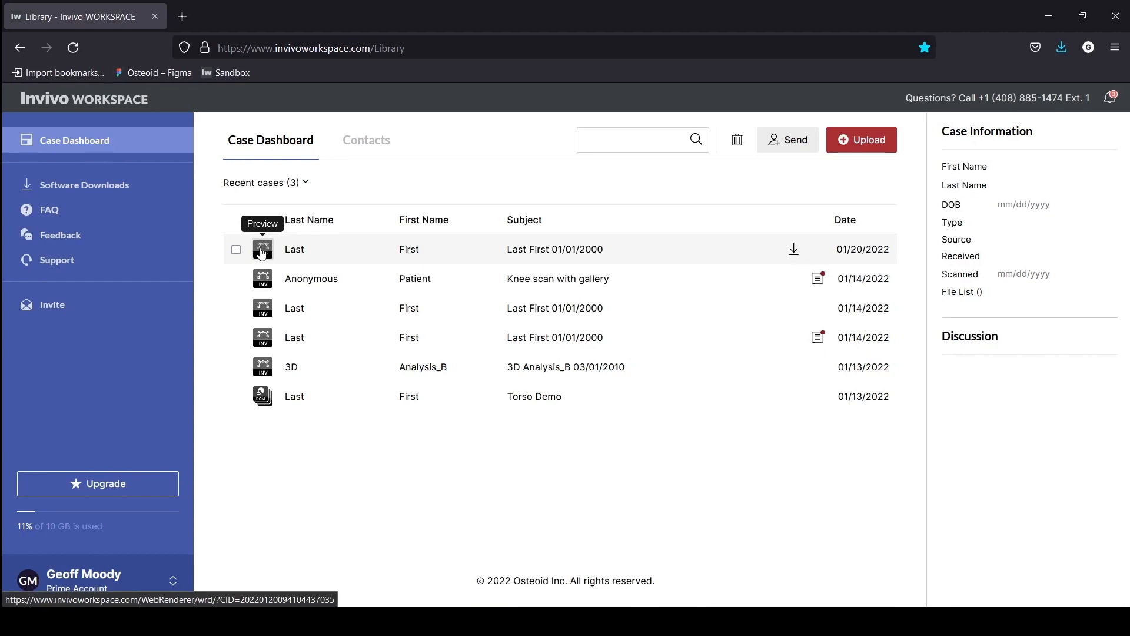
{"action": "left_click", "coordinate": [262, 250]}
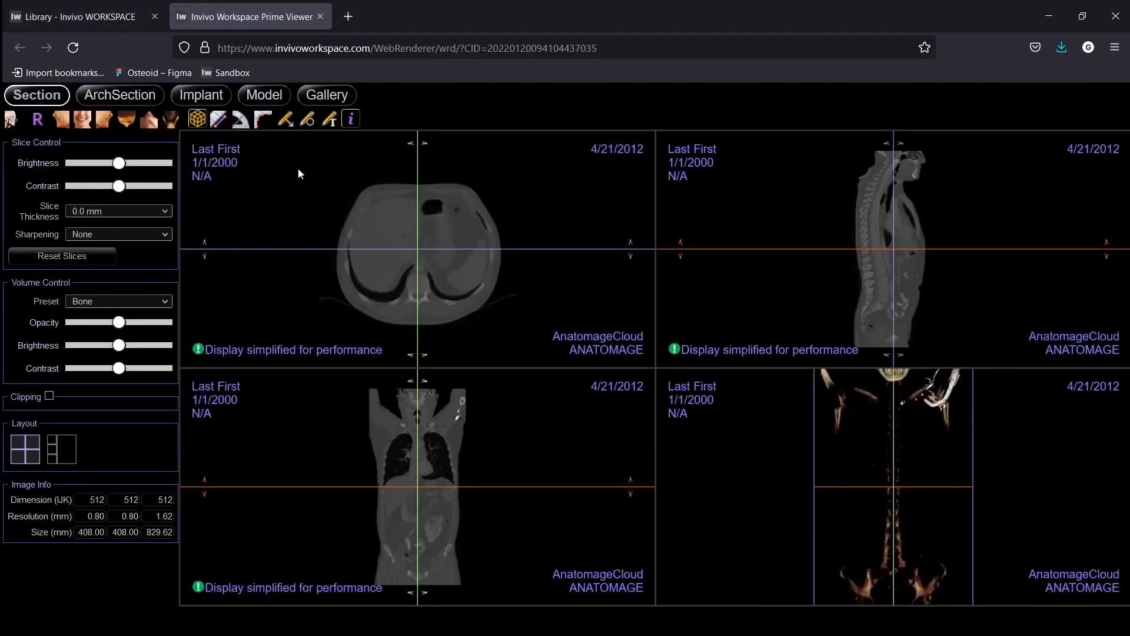
{"action": "left_click", "coordinate": [352, 119]}
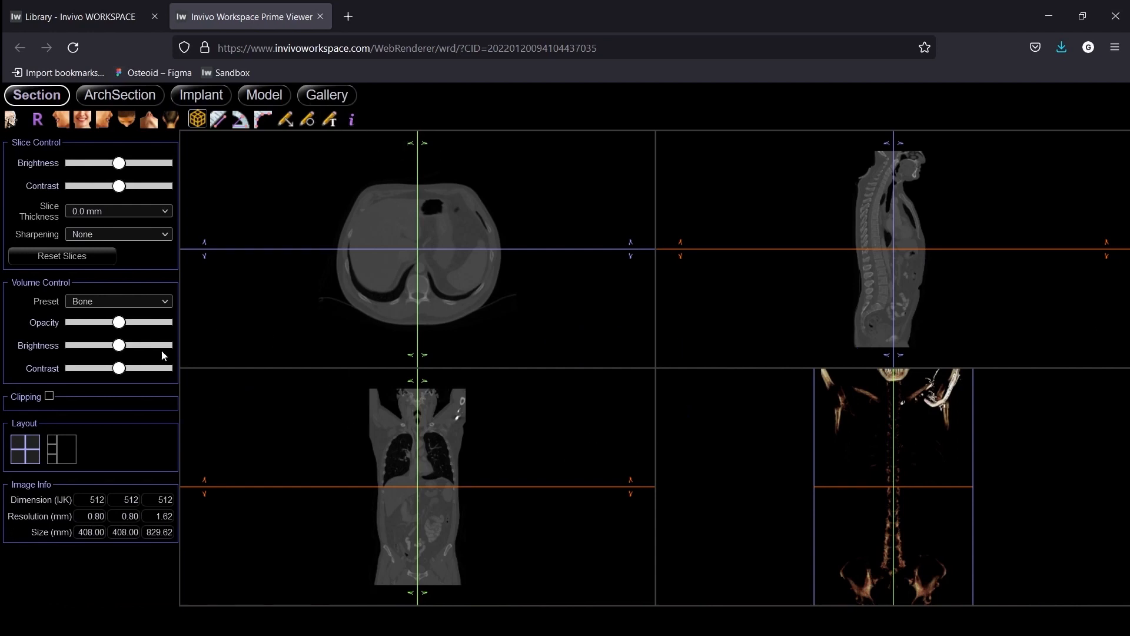
Raise the volume rendering's brightness and contrast, and enlarge its view to inspect the skeleton from an angle
{"action": "left_click_drag", "start_coordinate": [137, 348], "coordinate": [140, 372]}
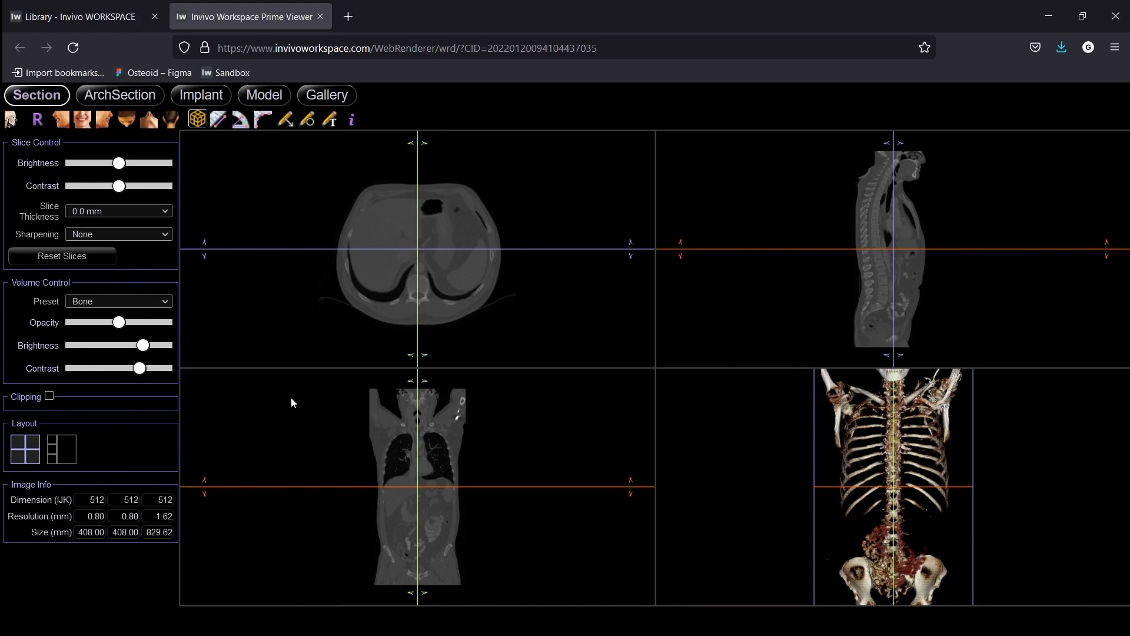
{"action": "double_click", "coordinate": [773, 468]}
{"action": "left_click_drag", "start_coordinate": [648, 353], "coordinate": [611, 341]}
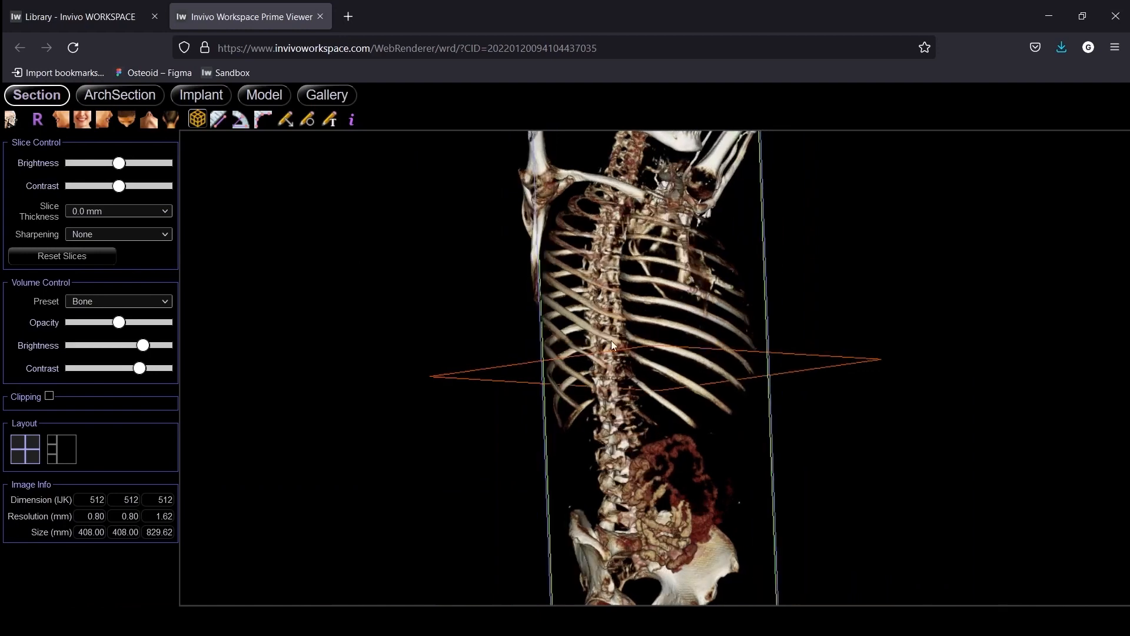
Review the web viewer's gallery images, including Volume Render - Hip, Hip - Full, Hip 2 and Hip 1
{"action": "left_click", "coordinate": [334, 100]}
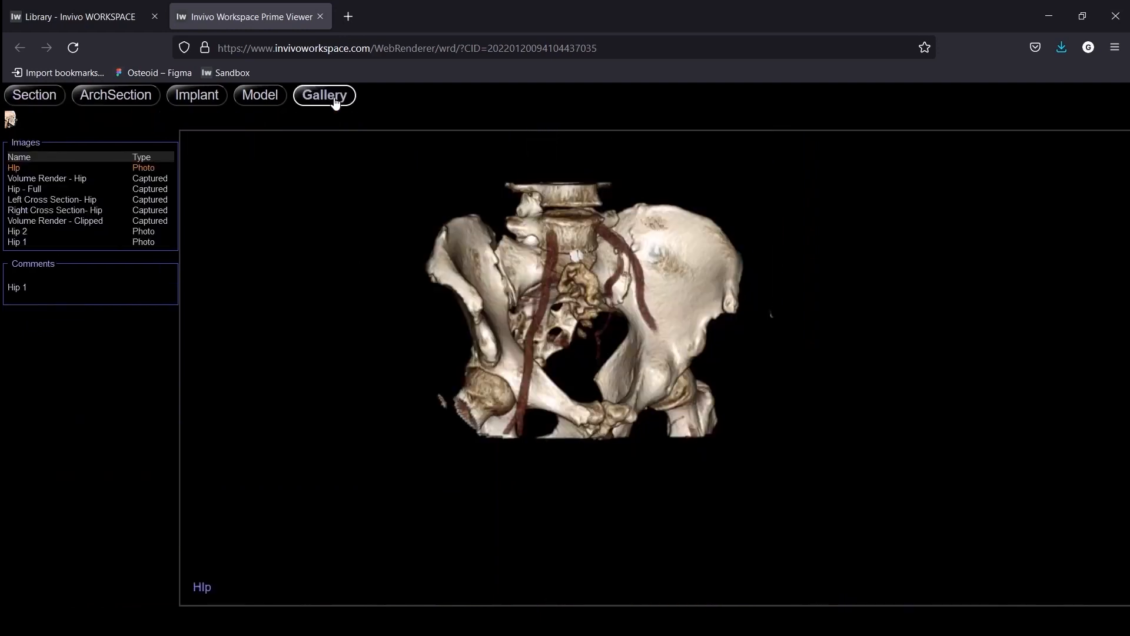
{"action": "left_click", "coordinate": [36, 178]}
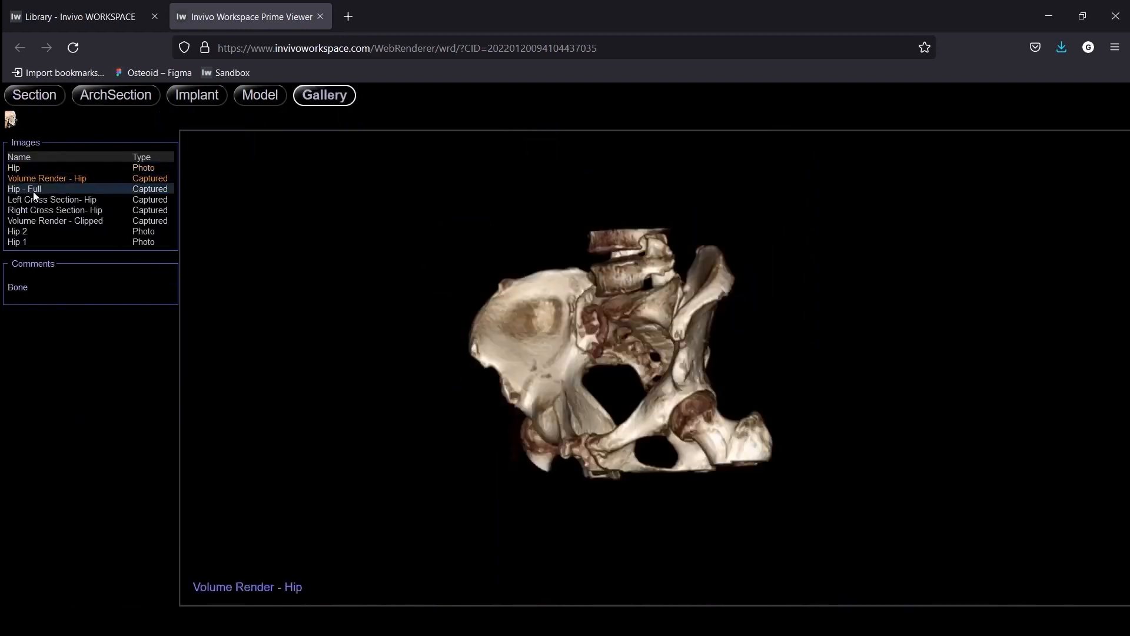
{"action": "left_click", "coordinate": [33, 189]}
{"action": "left_click", "coordinate": [34, 231]}
{"action": "left_click", "coordinate": [33, 241]}
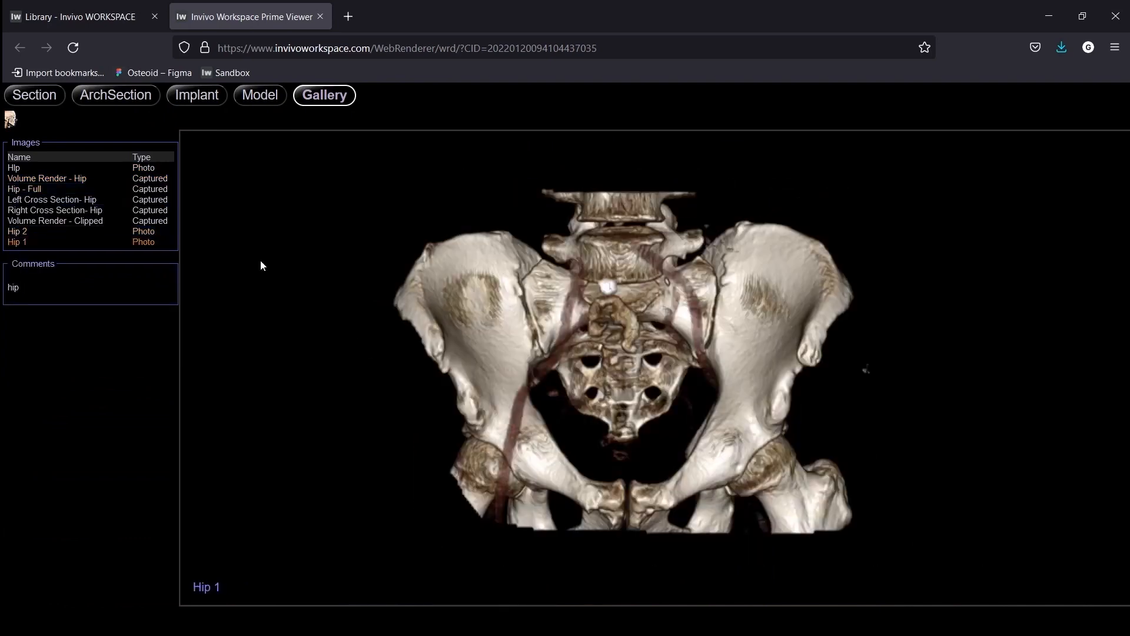